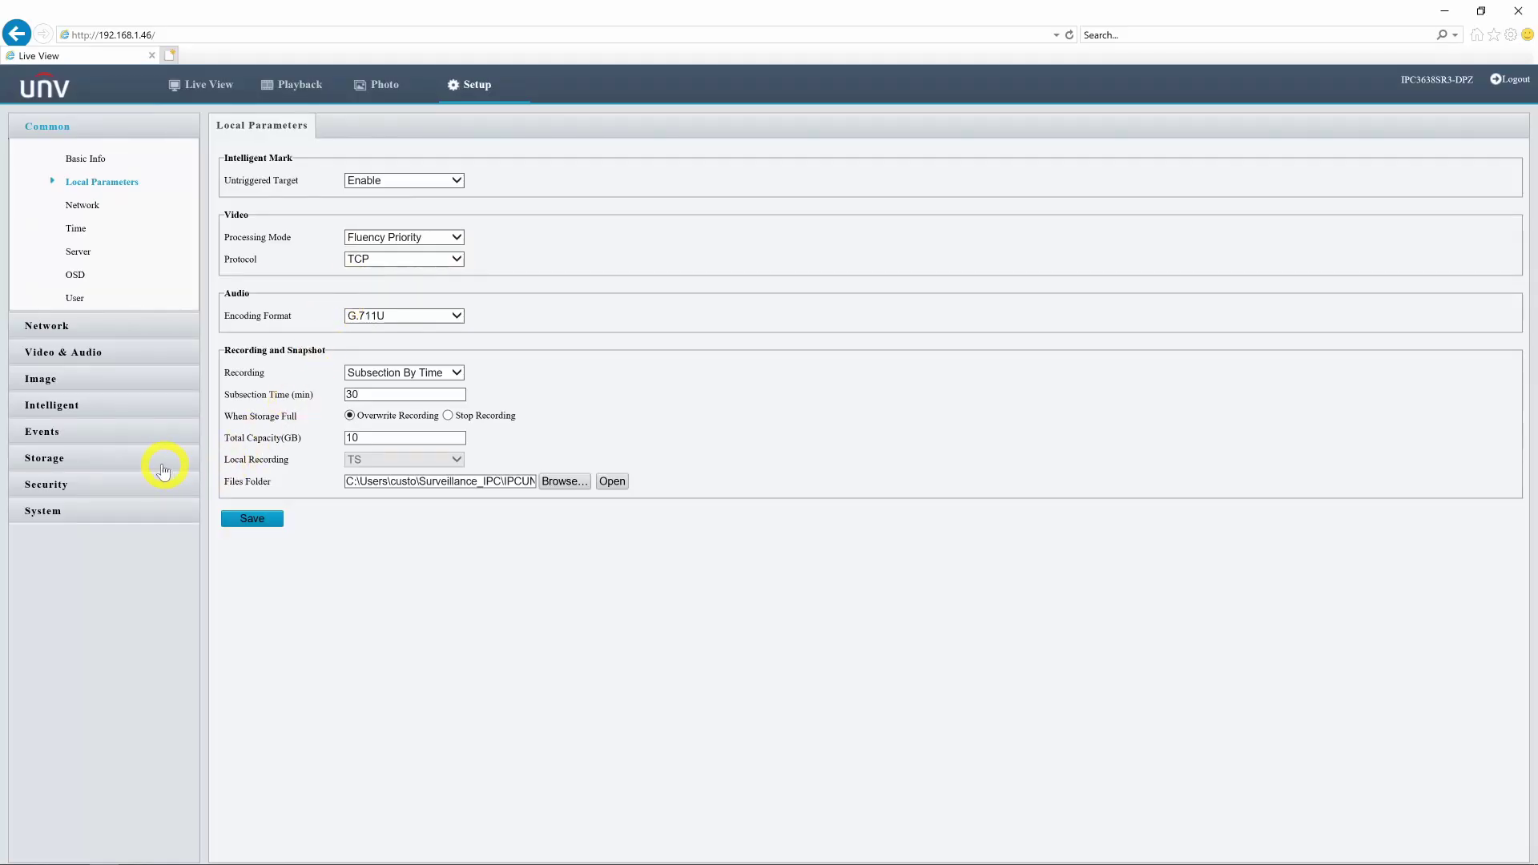
# Review the camera's memory card storage settings, its video stream settings and the Snapshot page
pyautogui.click(160, 458)
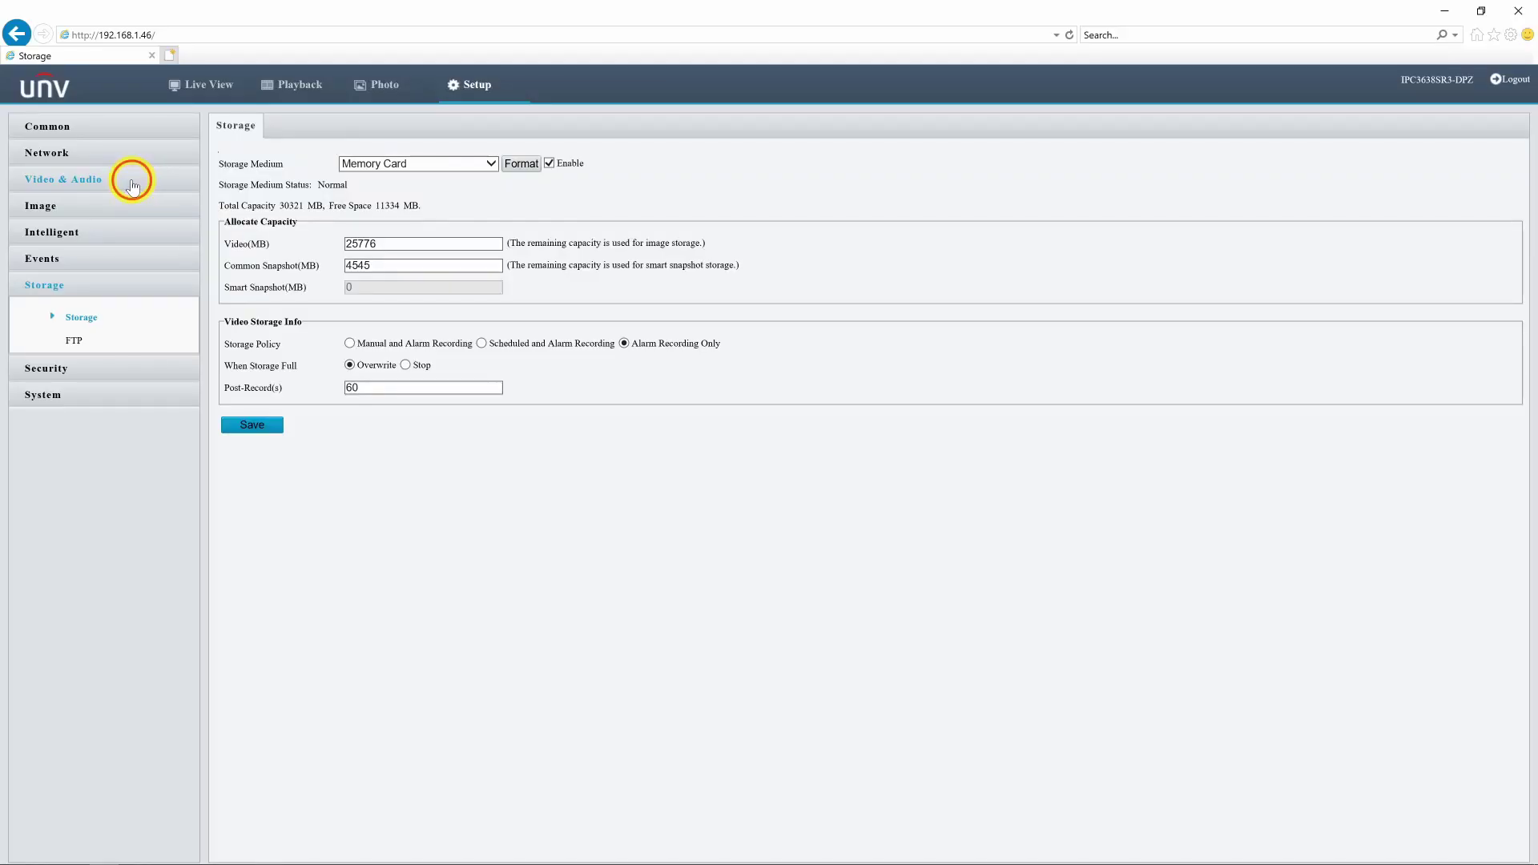
pyautogui.click(132, 187)
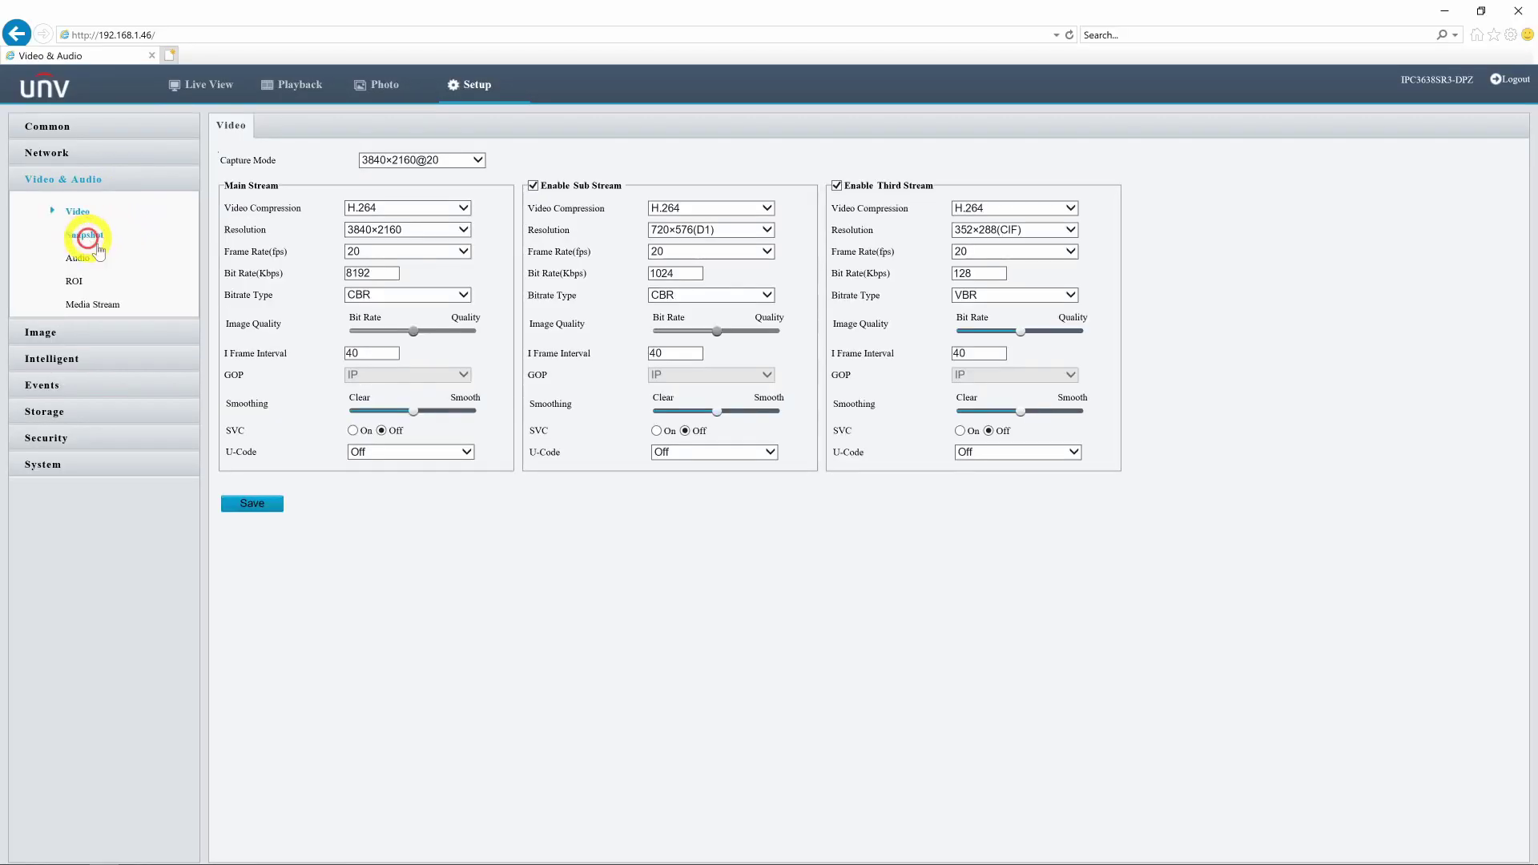
pyautogui.click(86, 237)
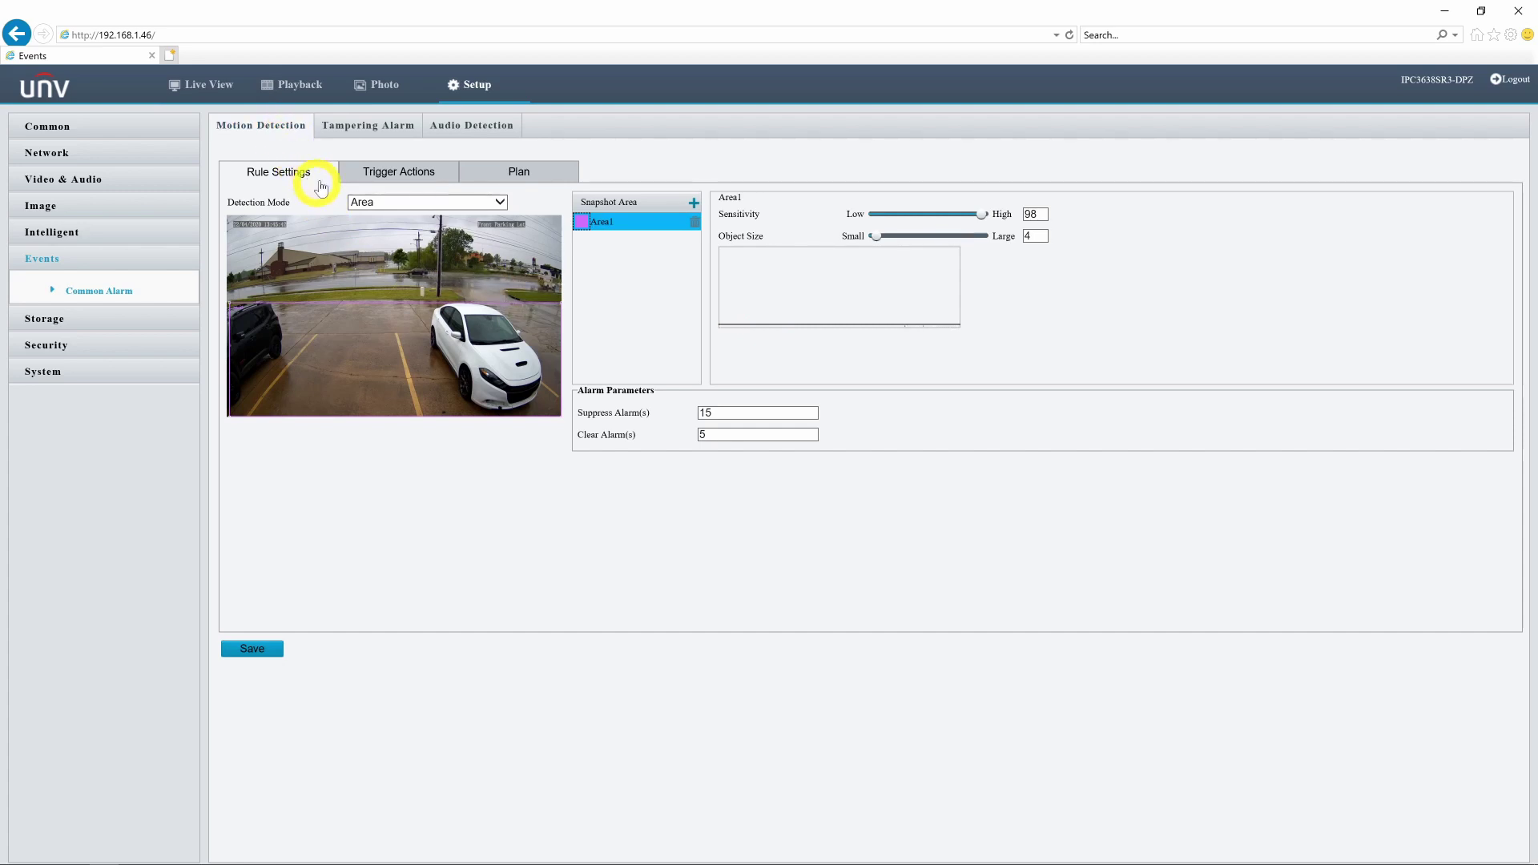
# Look through the Tampering Alarm and Audio Detection settings and return to the motion detection rules
pyautogui.click(372, 132)
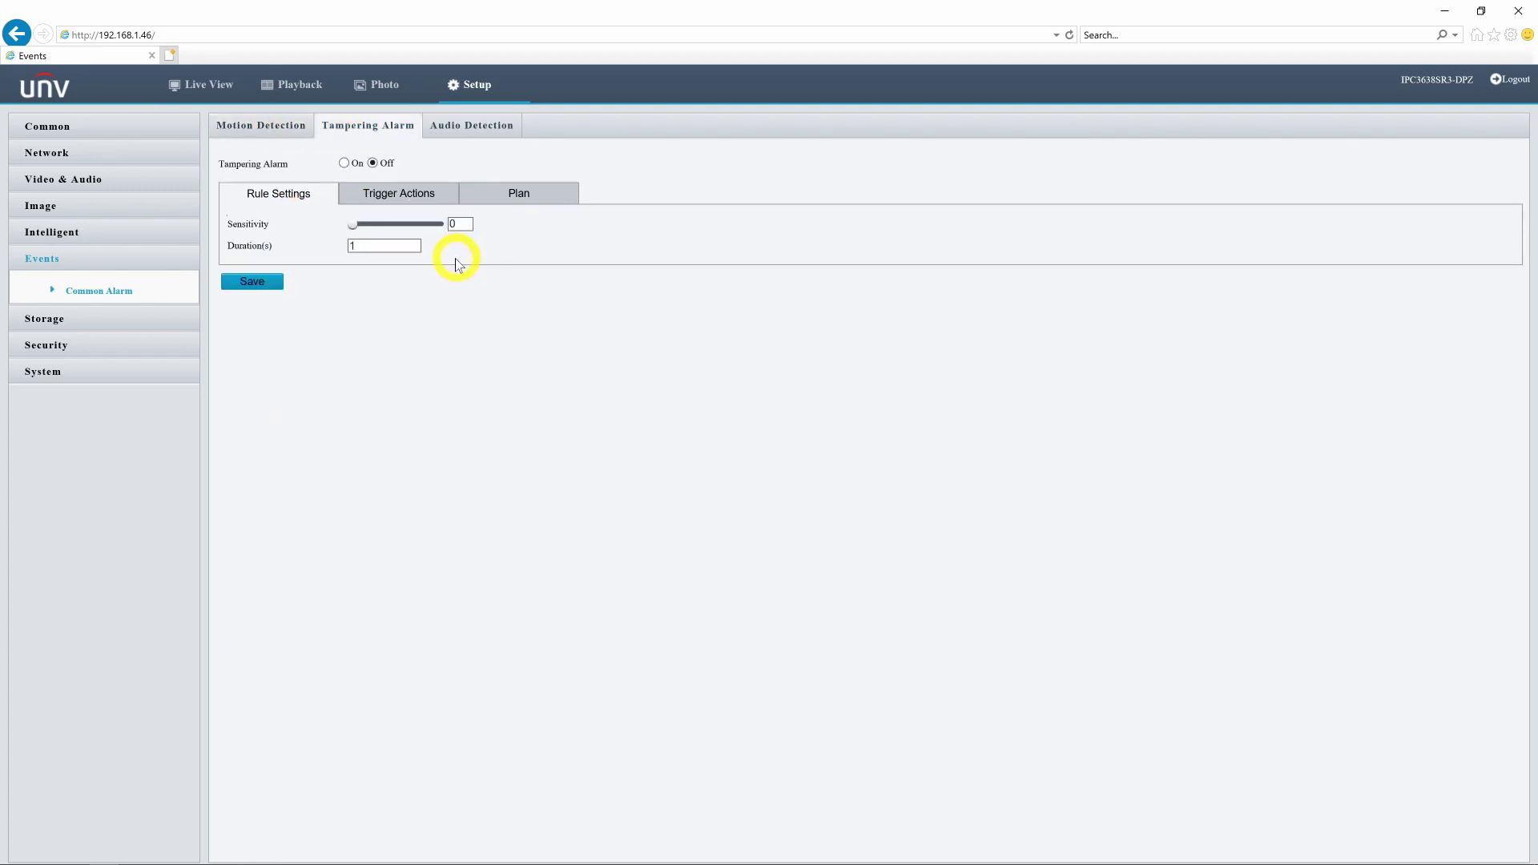
pyautogui.click(511, 128)
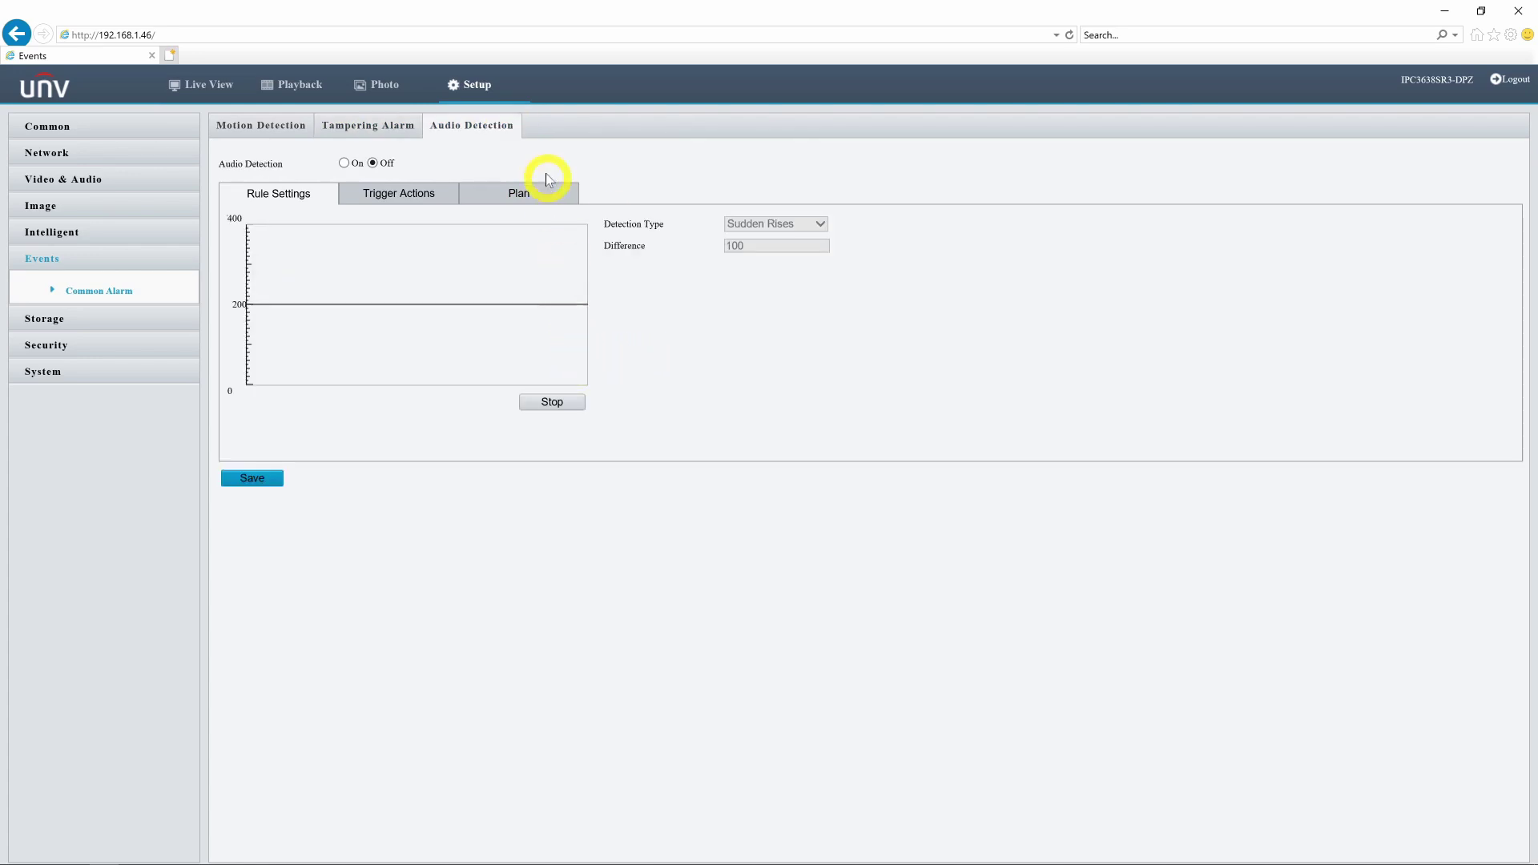
pyautogui.click(276, 130)
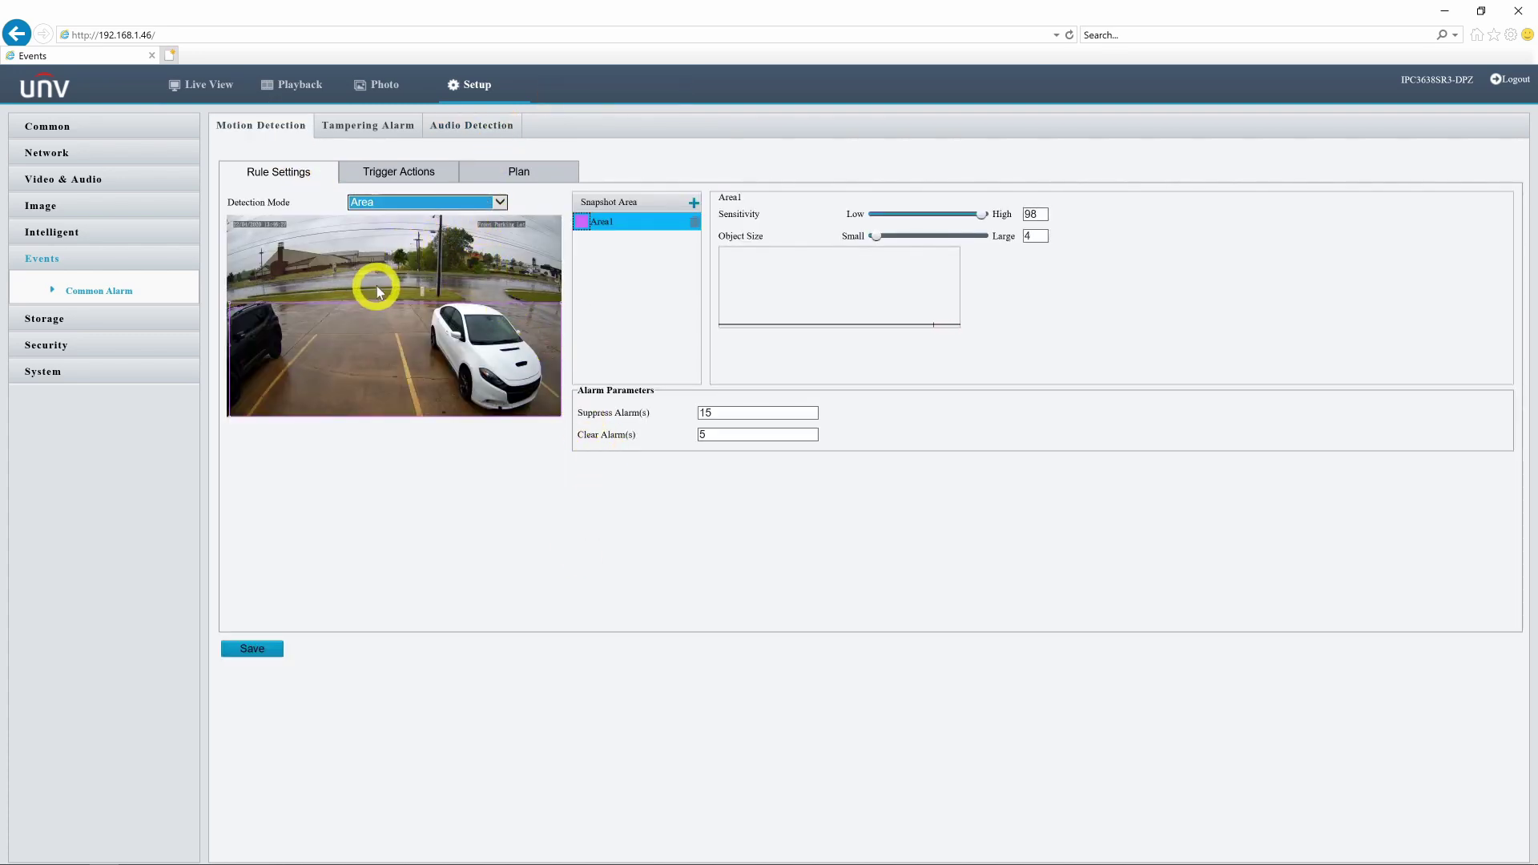
# Use the Area motion detection mode and add two snapshot areas, one over the parking lot and one enlarged over the street and sky
pyautogui.click(369, 203)
pyautogui.click(370, 227)
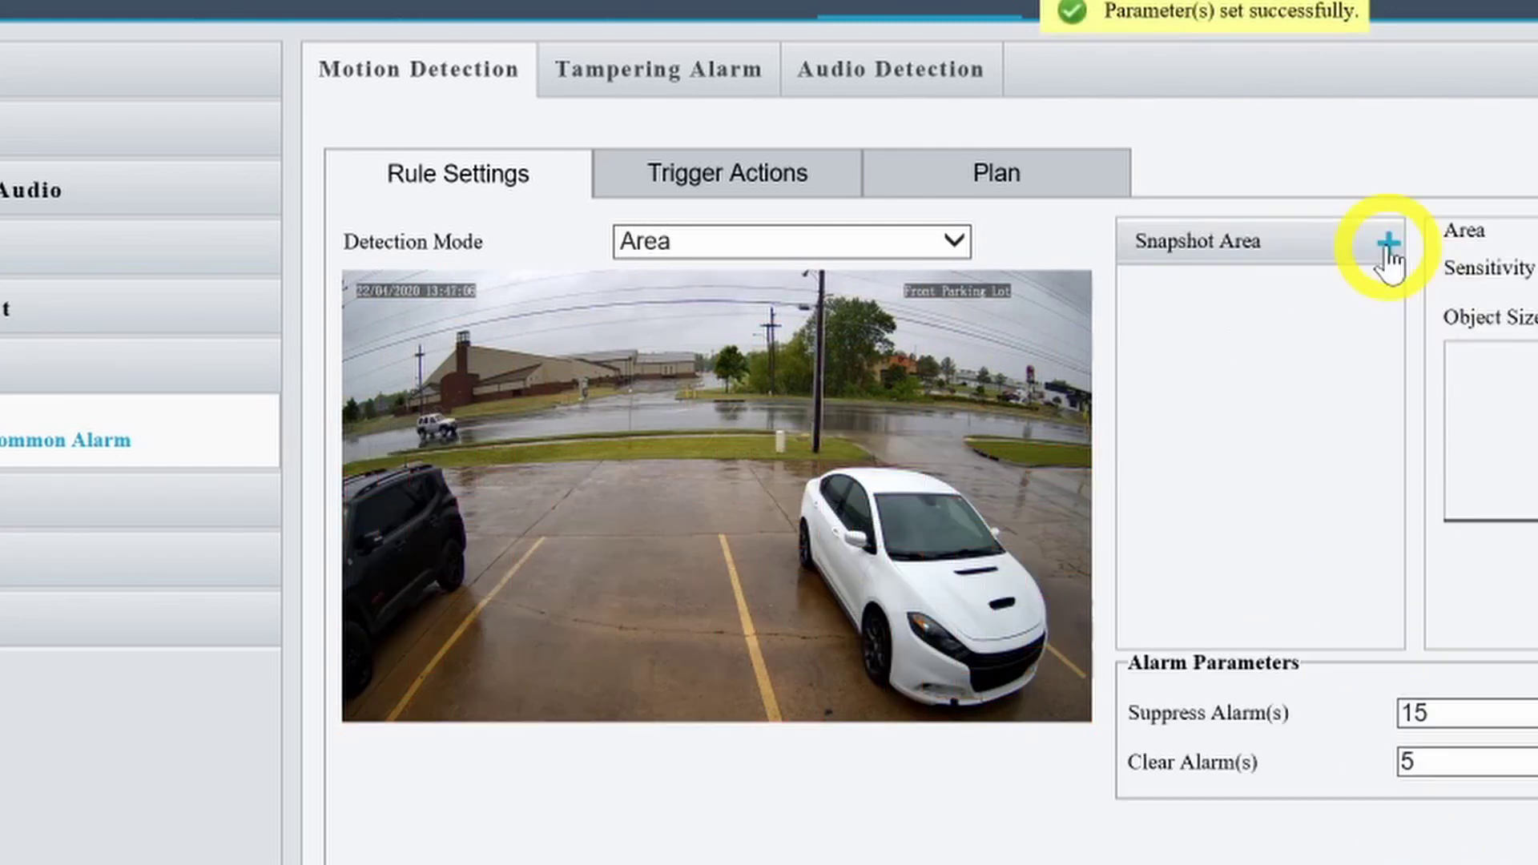
pyautogui.click(1388, 244)
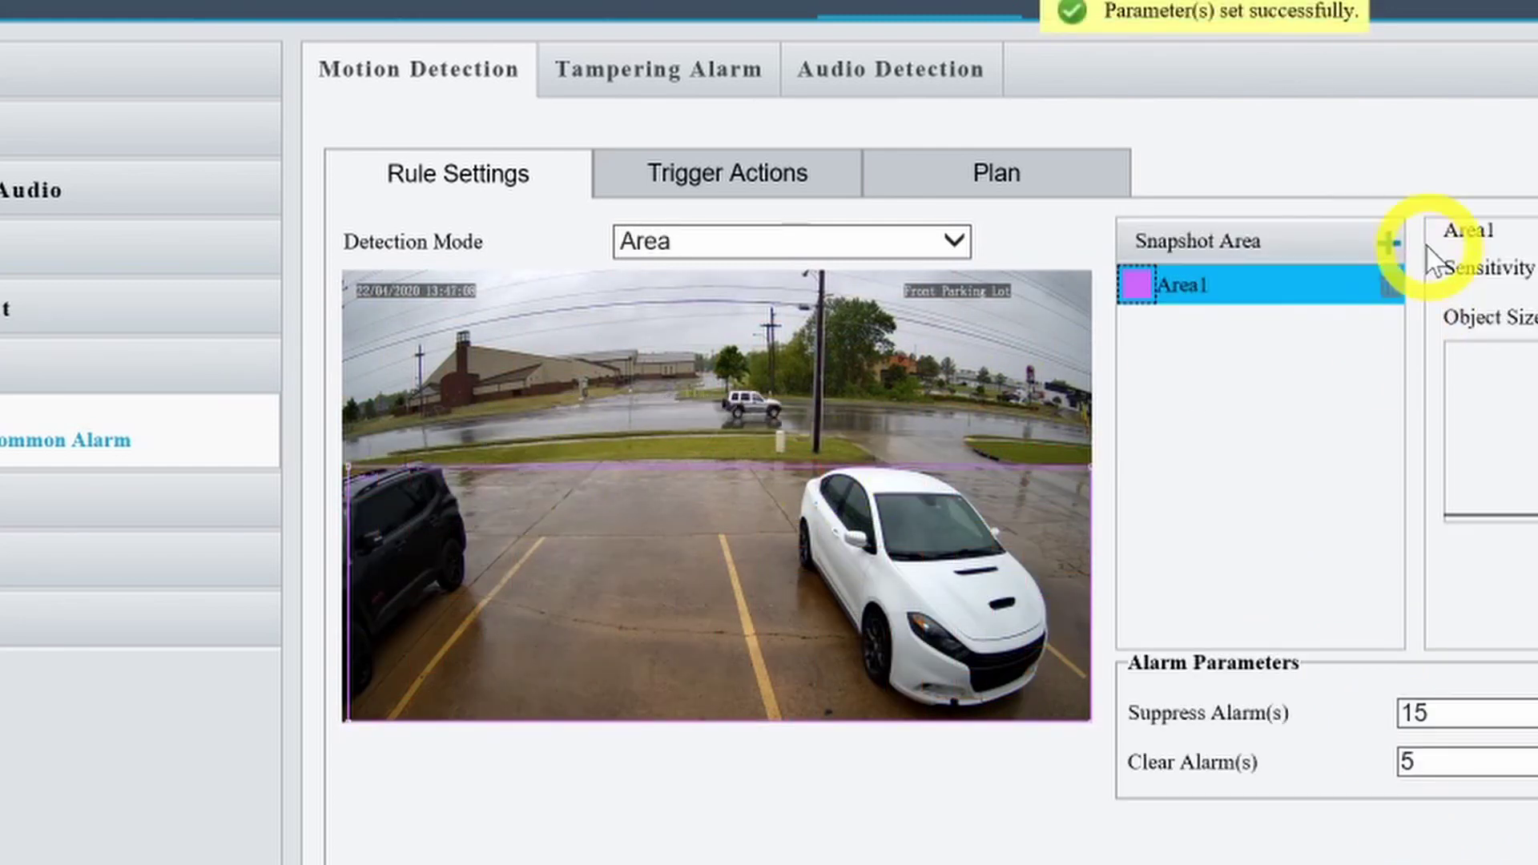
pyautogui.click(1388, 244)
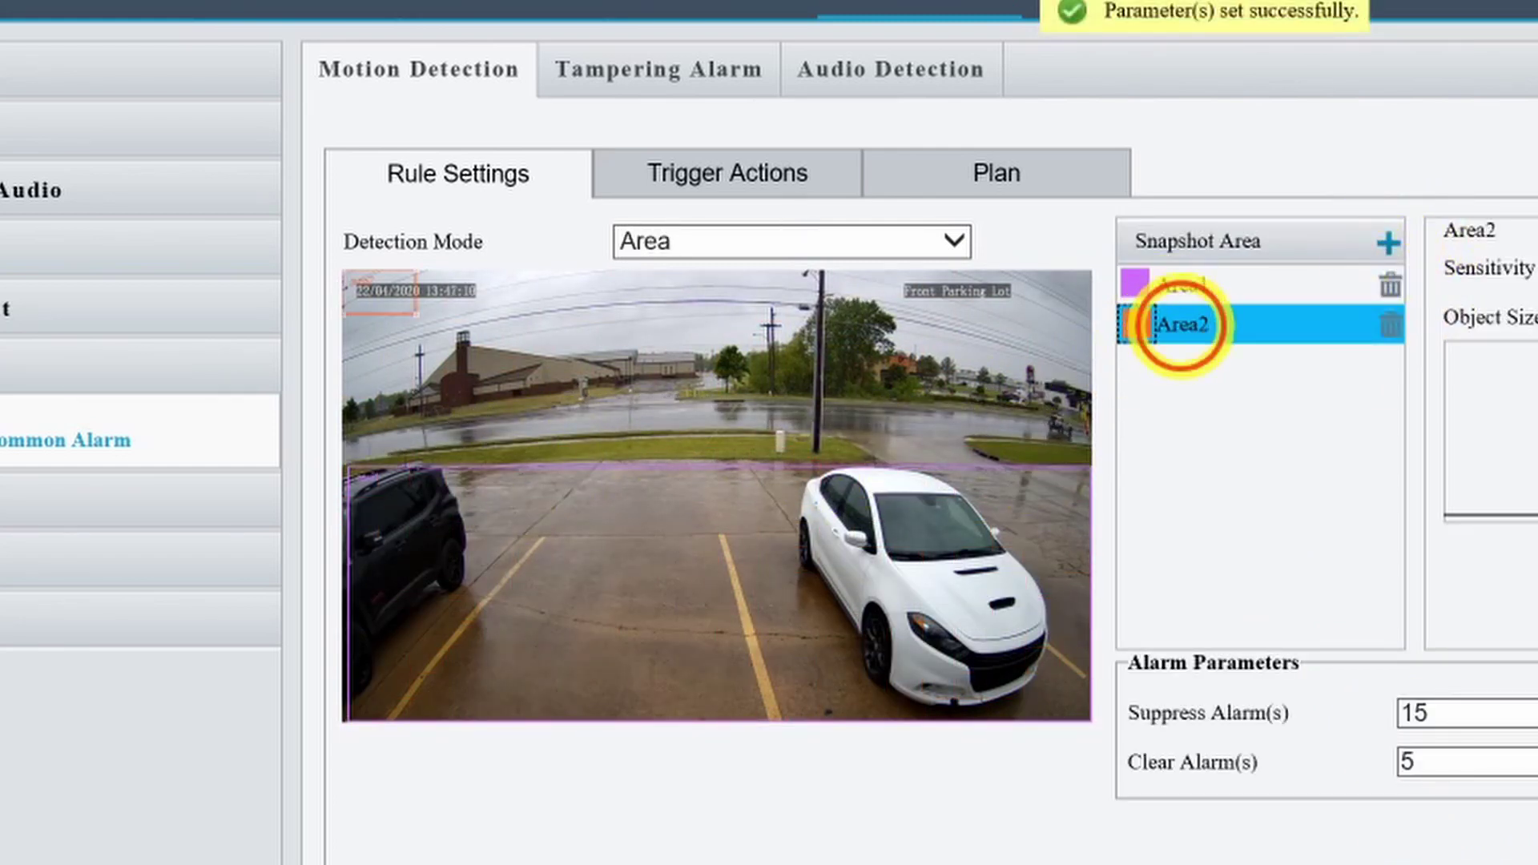
pyautogui.moveTo(416, 312); pyautogui.dragTo(591, 457)
pyautogui.click(988, 536)
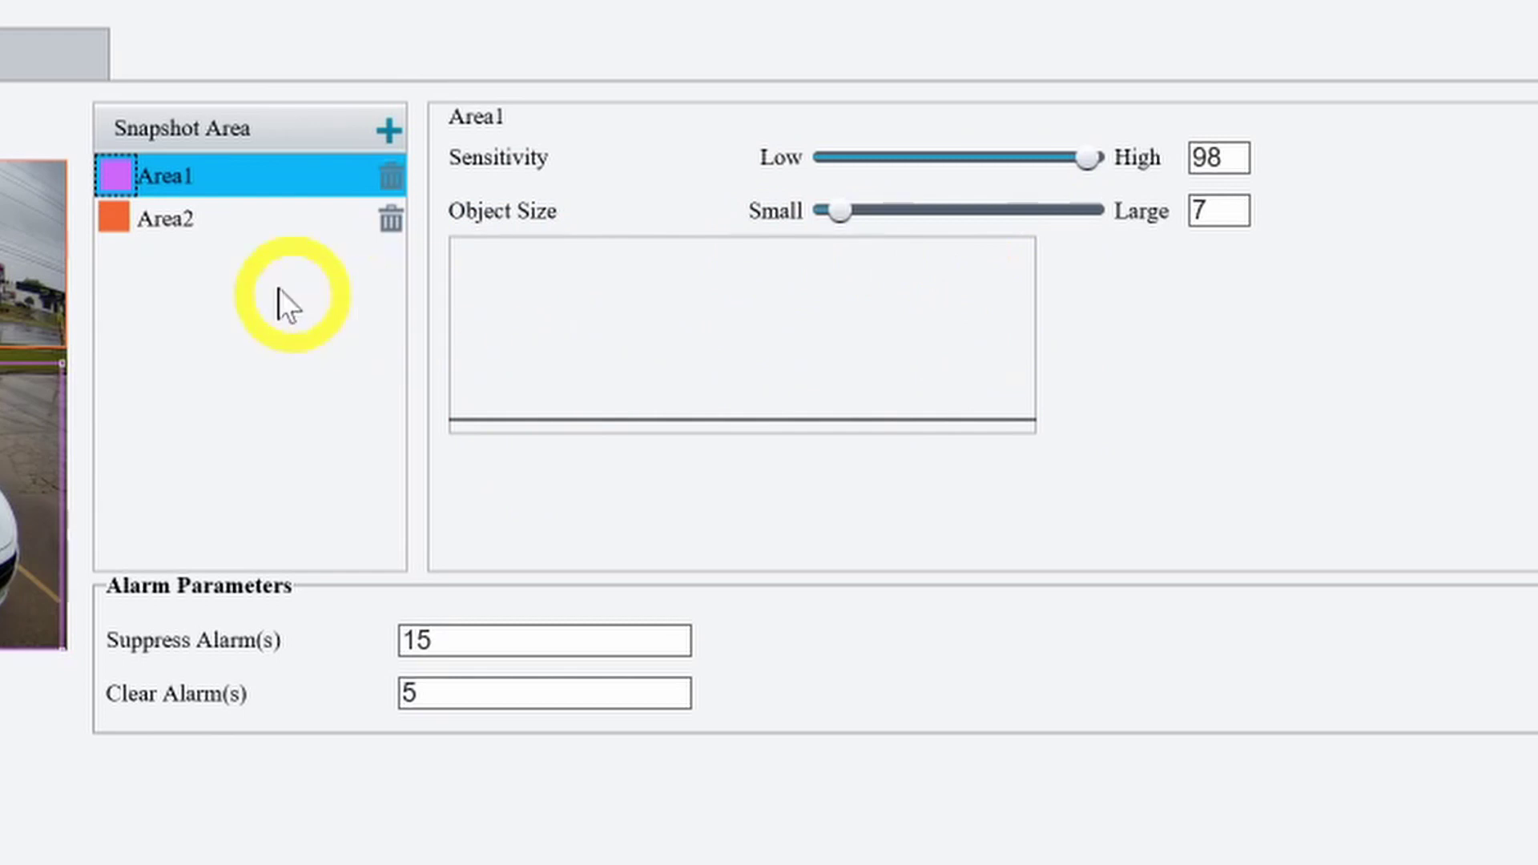
# Set Area2's motion detection sensitivity to 100 and its object size to 5
pyautogui.click(214, 231)
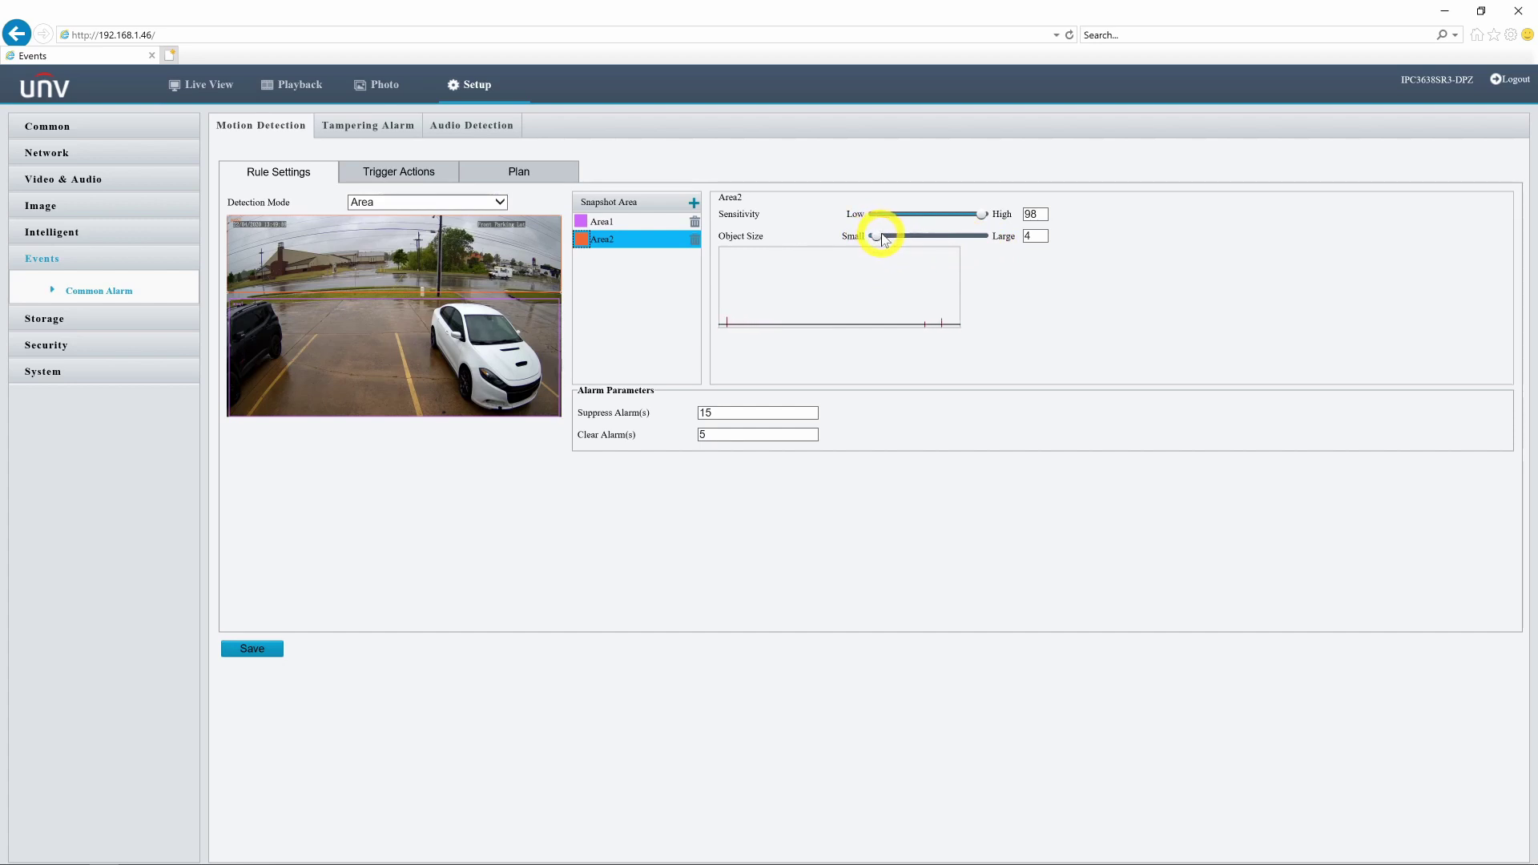
pyautogui.moveTo(877, 242); pyautogui.dragTo(929, 239)
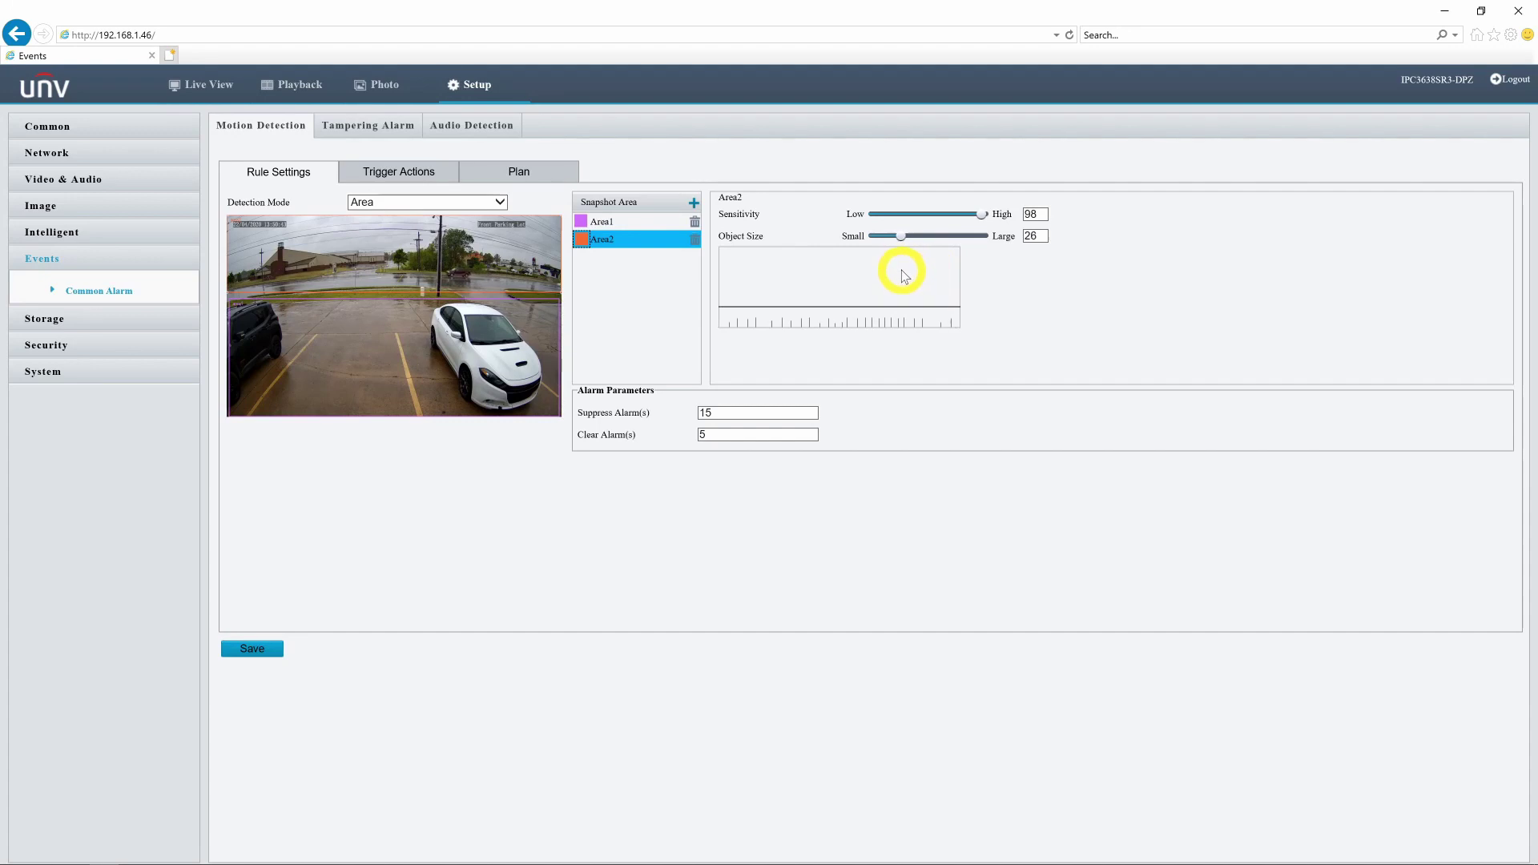
pyautogui.moveTo(889, 236); pyautogui.dragTo(877, 239)
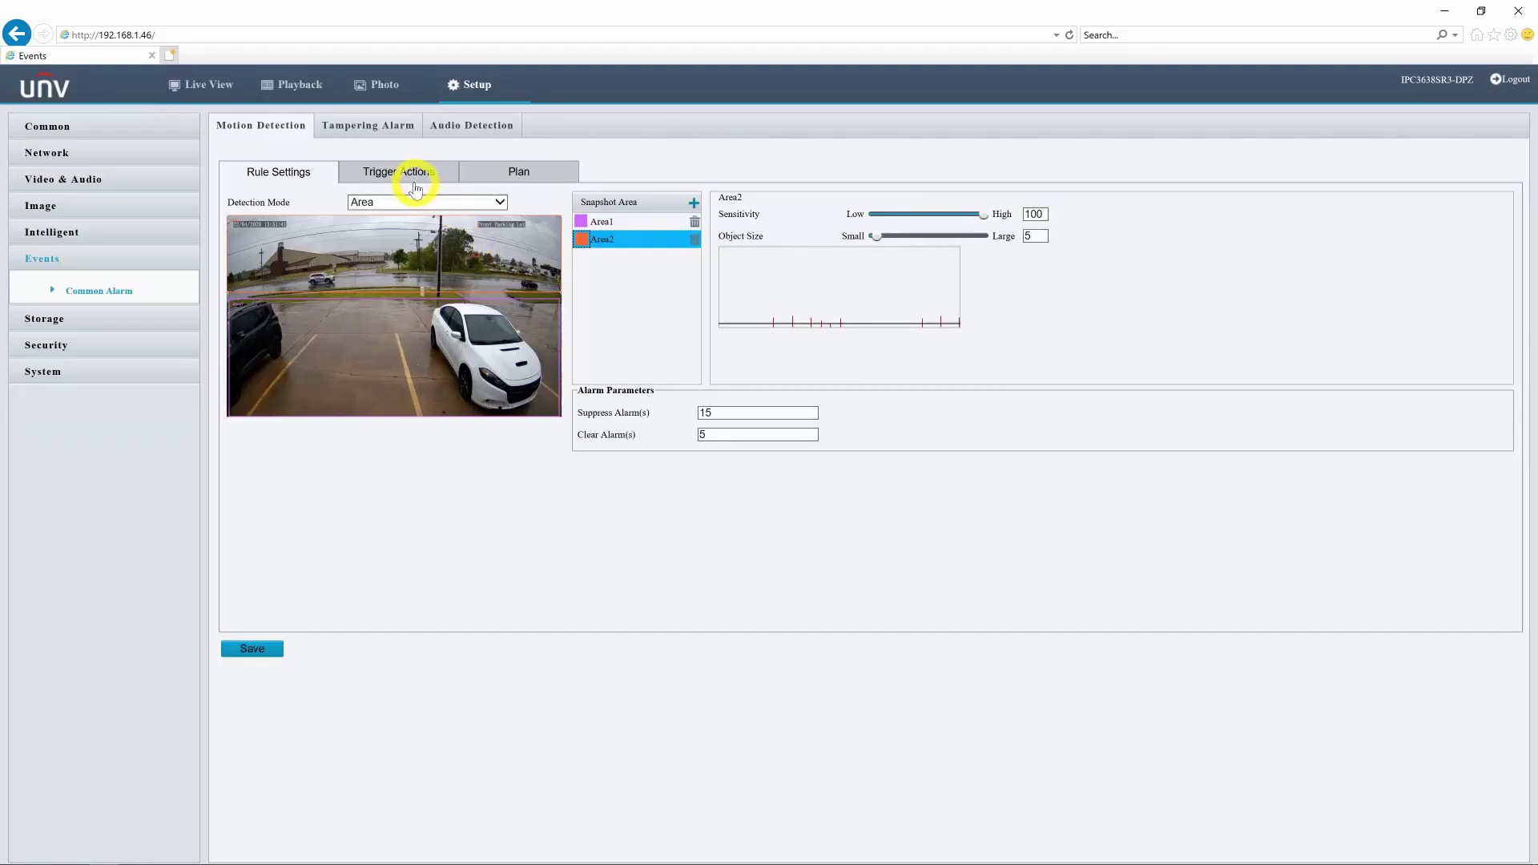
# Save the motion detection trigger actions with Recording Edge Storage and Image Edge Storage selected, and open the detection plan
pyautogui.click(409, 173)
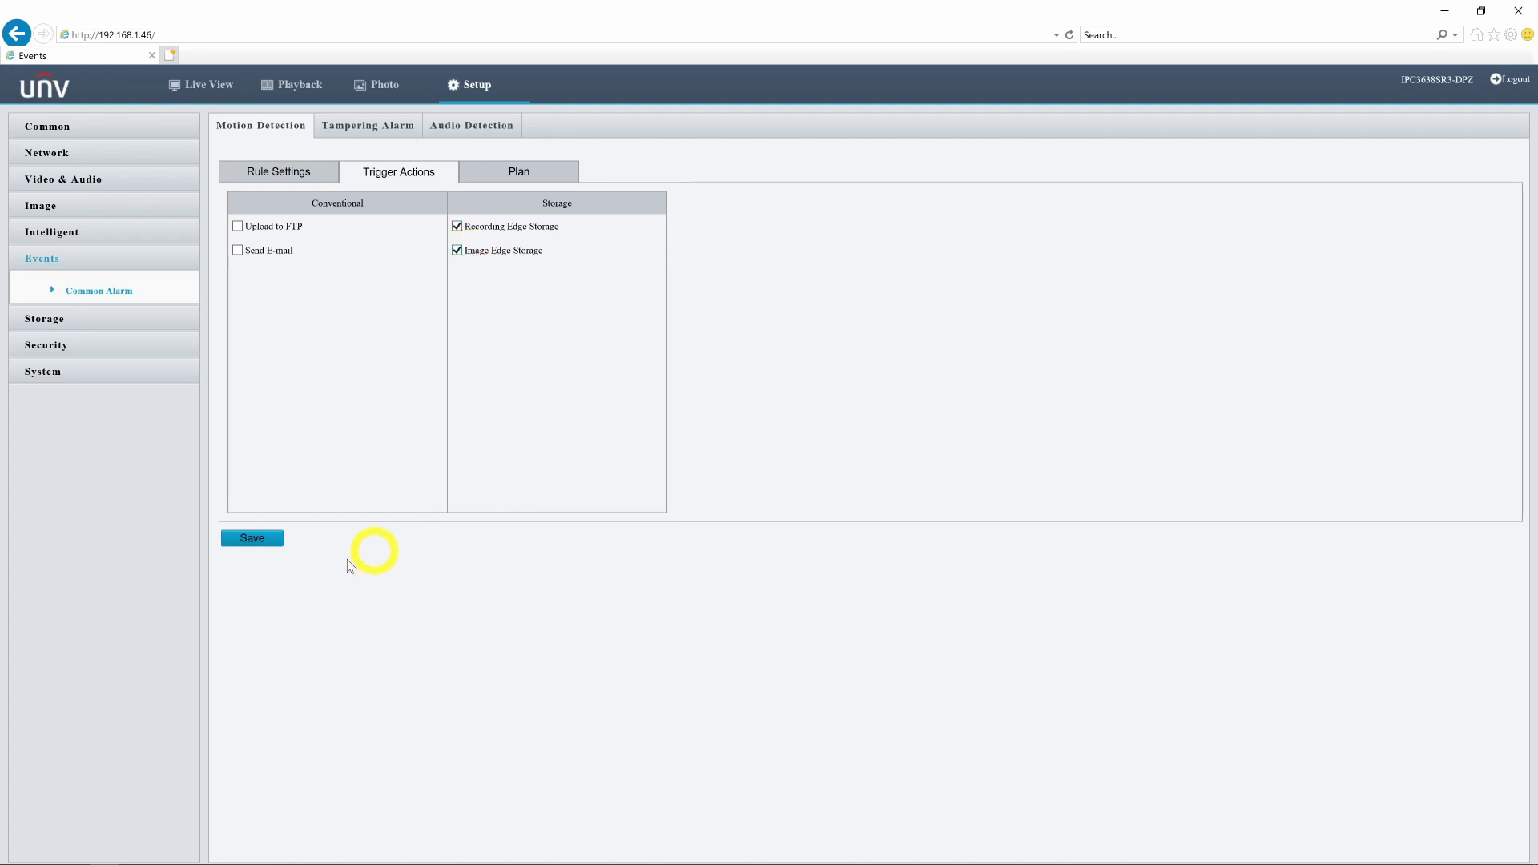
pyautogui.click(264, 545)
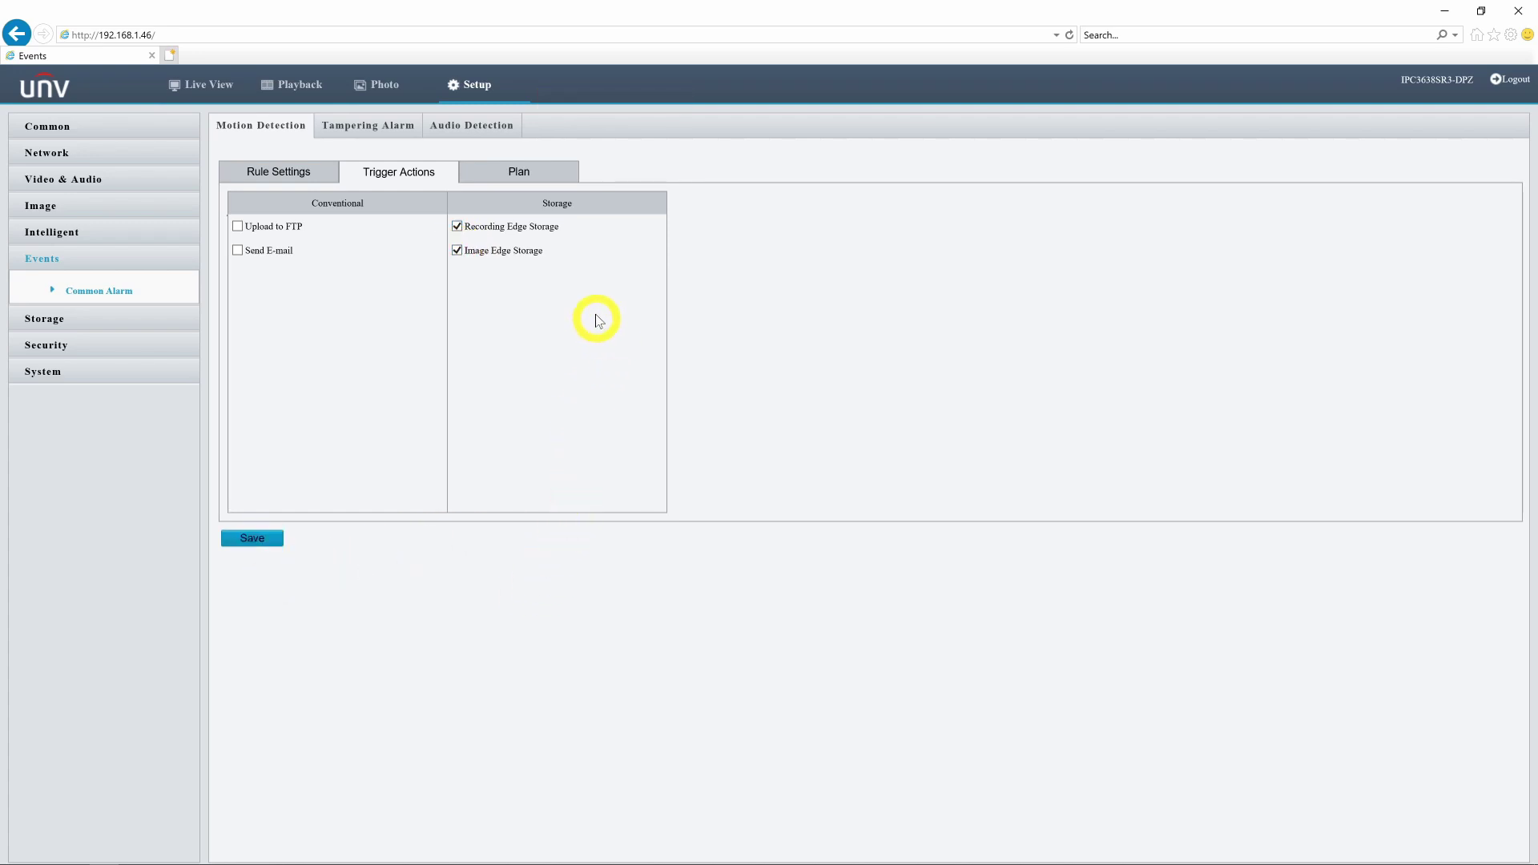
pyautogui.click(547, 175)
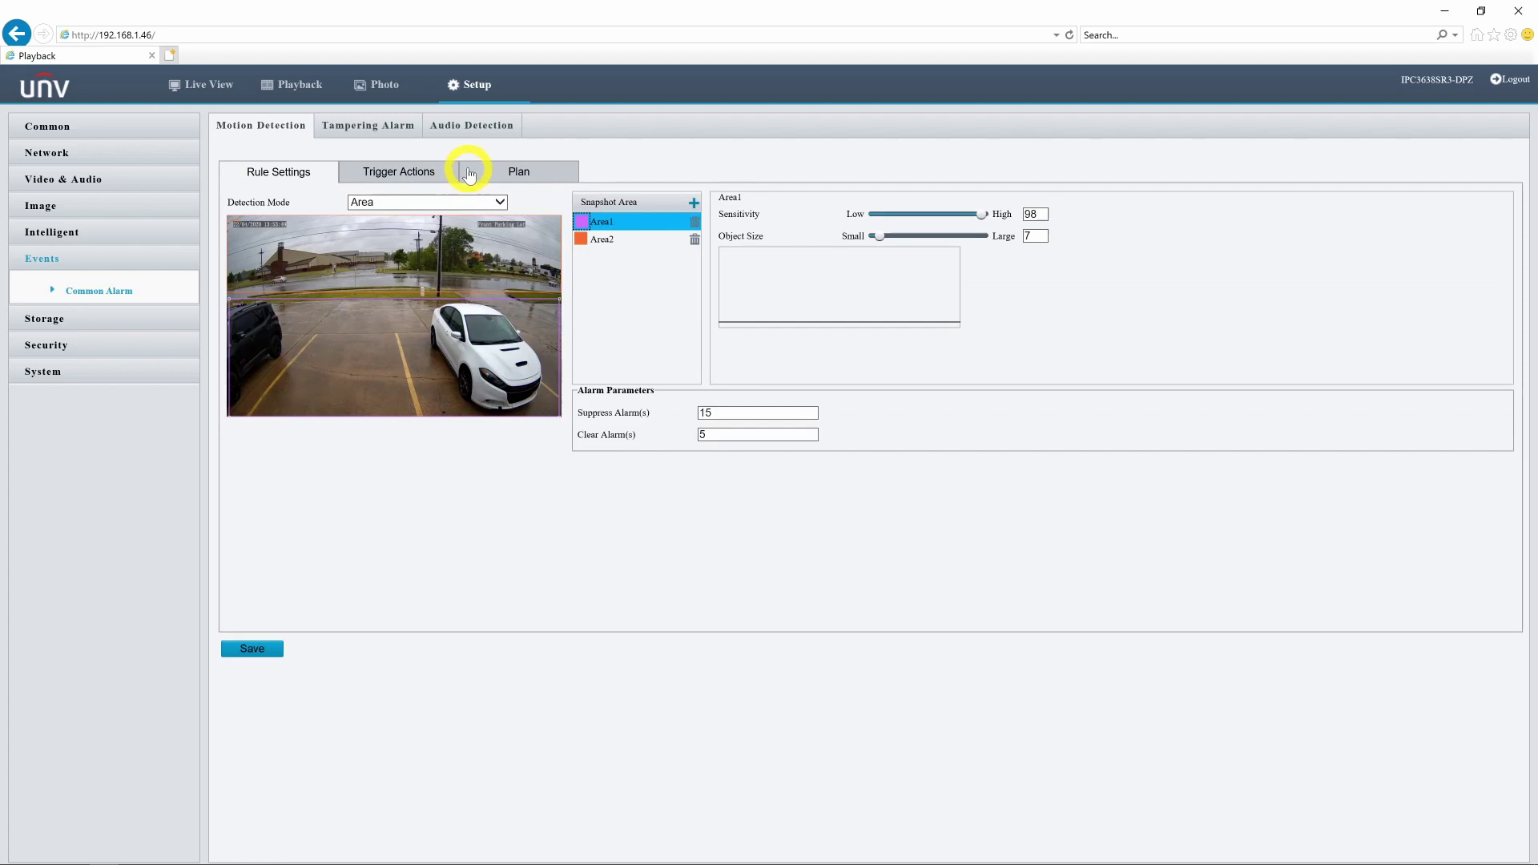
# Turn on audio detection with the Sudden Rises detection type, and open the camera's audio settings
pyautogui.click(486, 128)
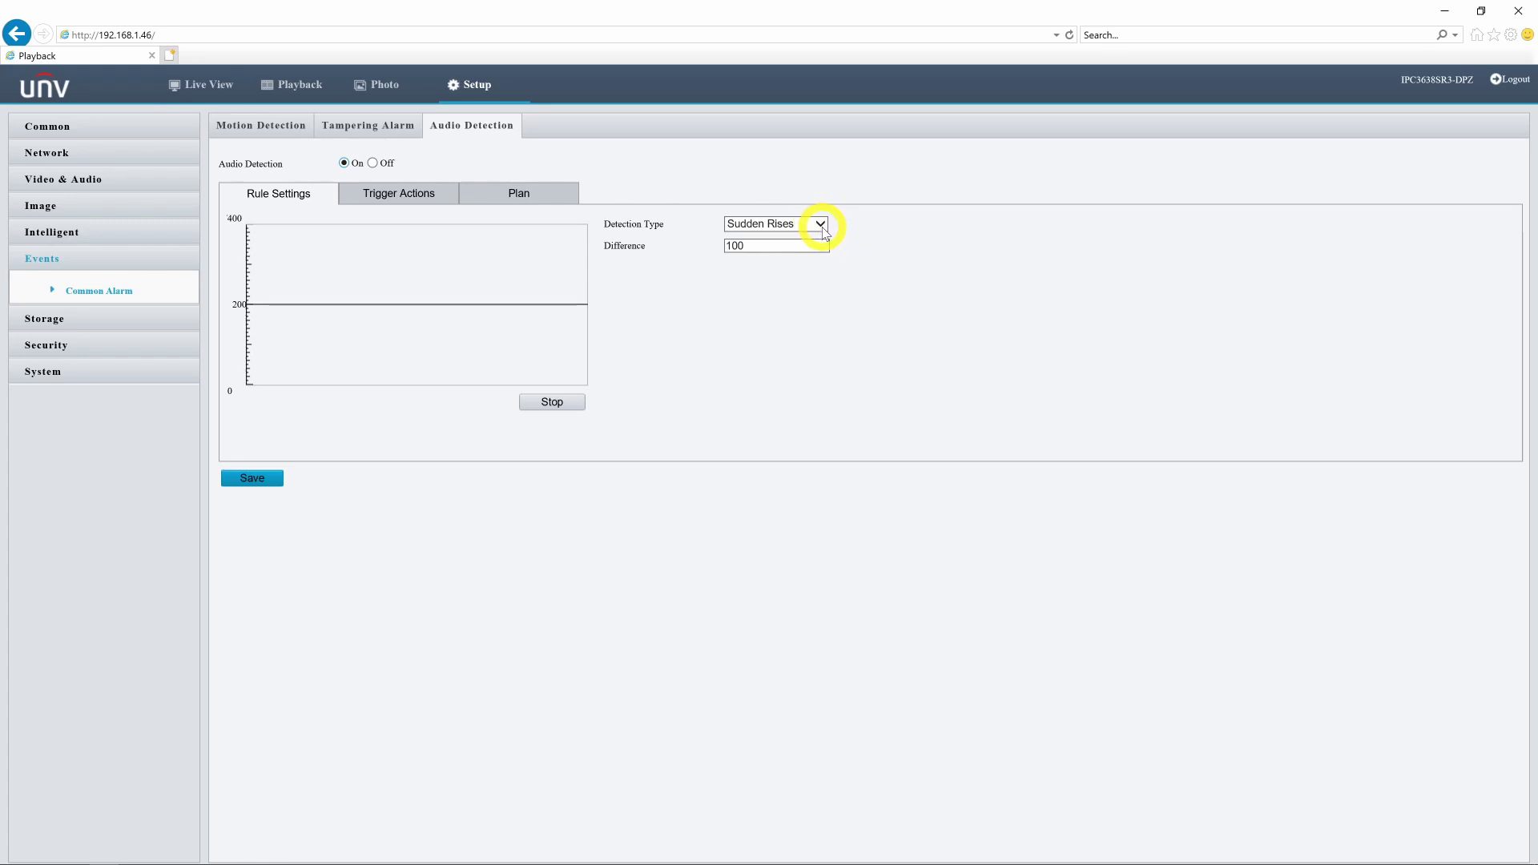
pyautogui.click(821, 225)
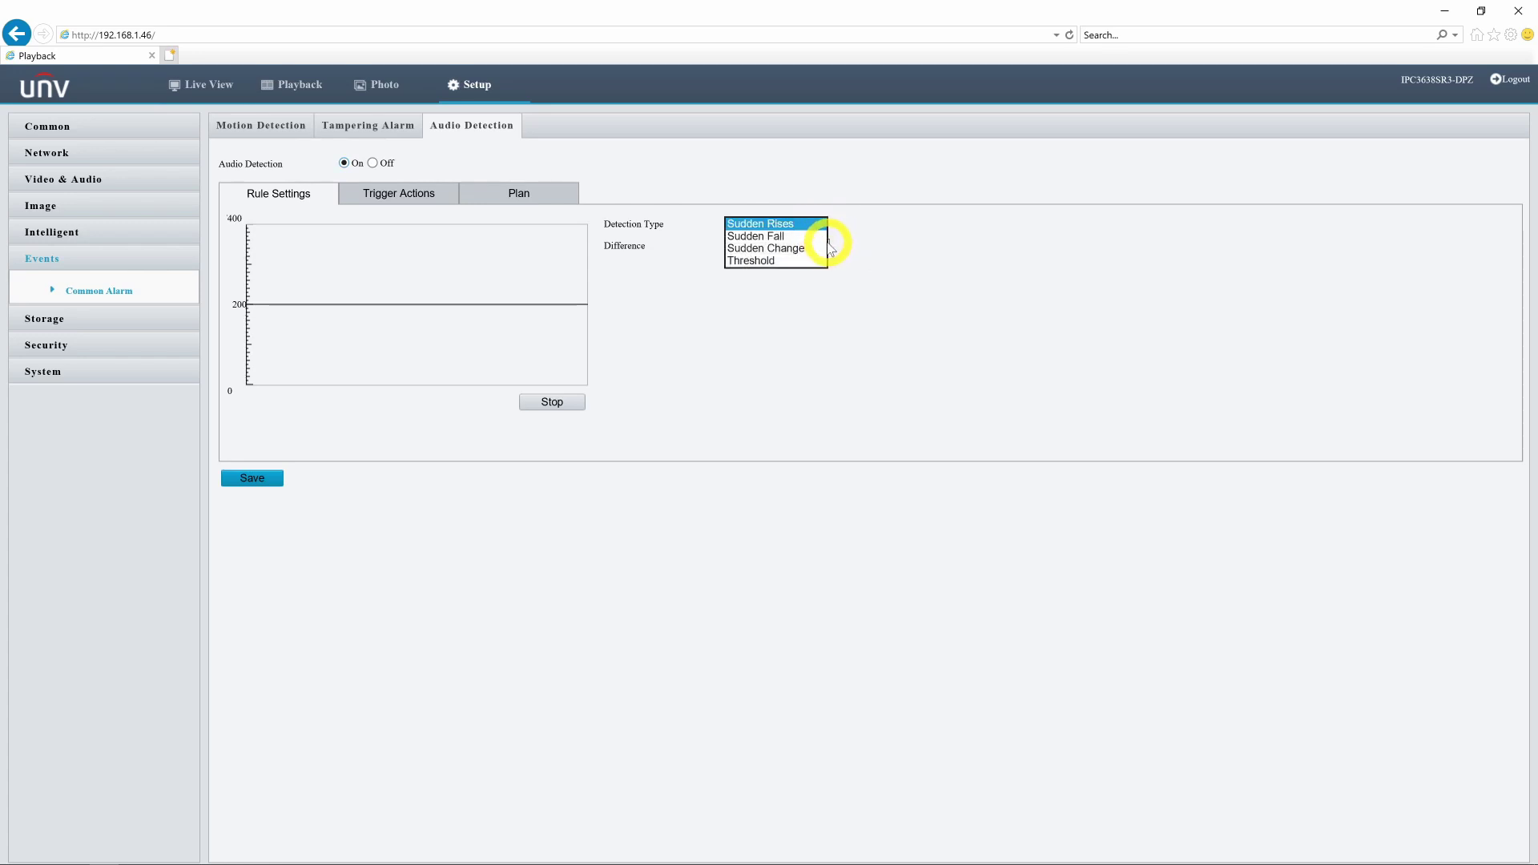
pyautogui.click(817, 261)
pyautogui.click(814, 228)
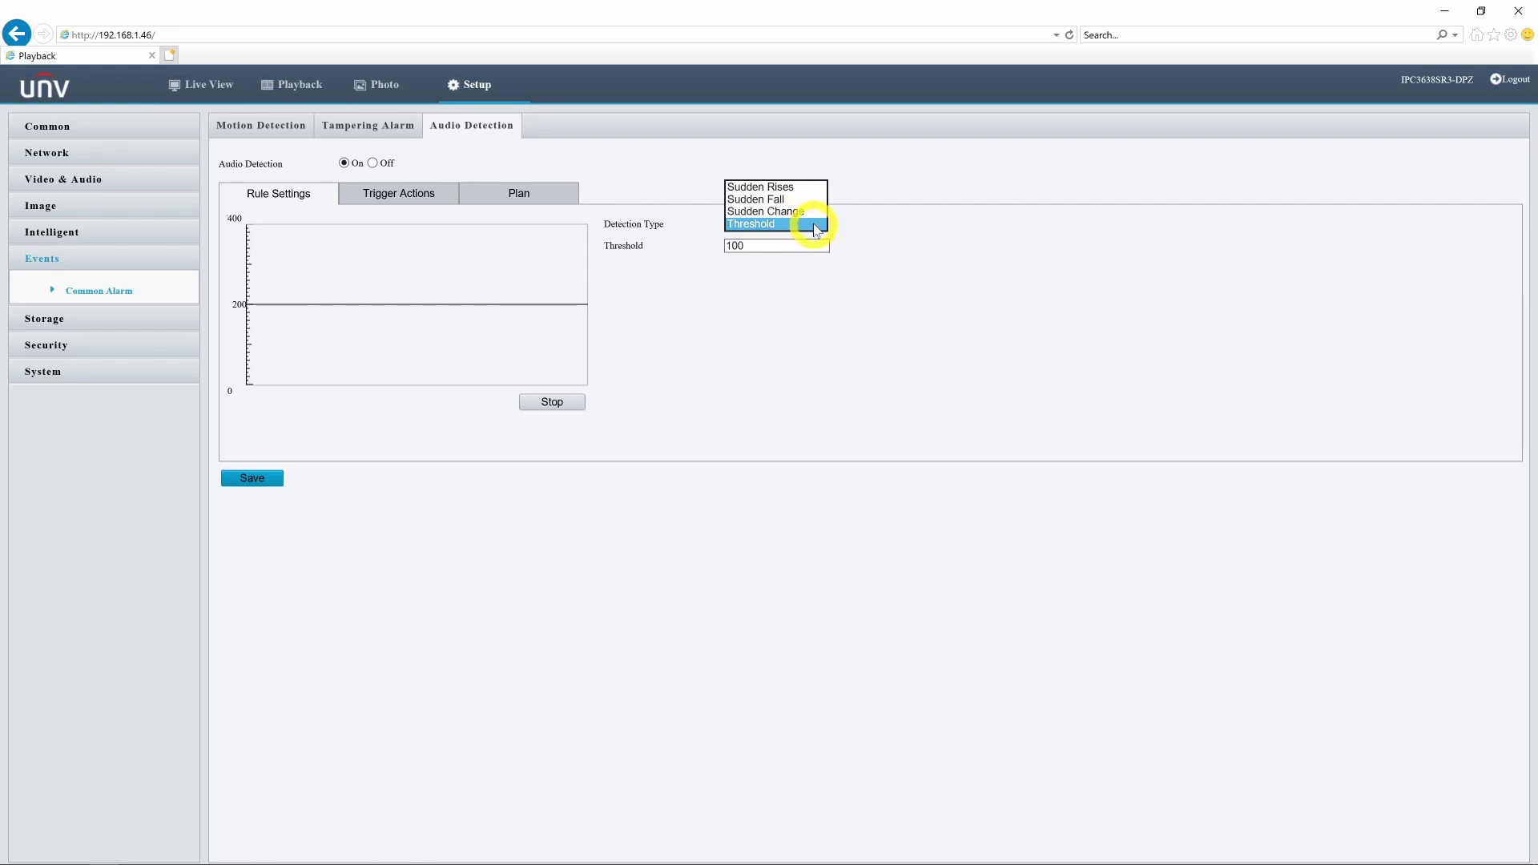
pyautogui.click(814, 189)
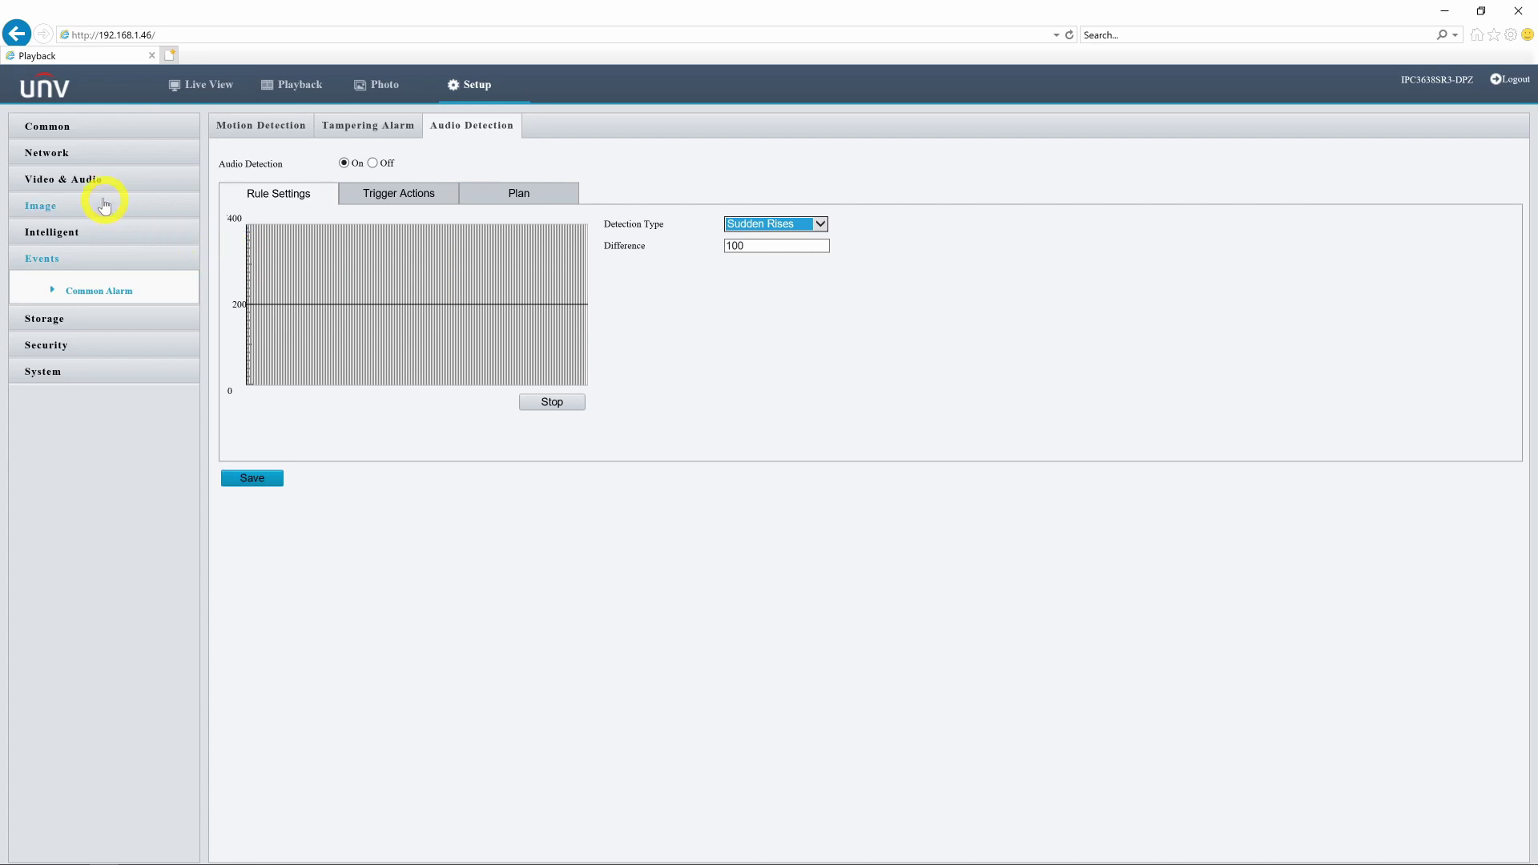
pyautogui.click(88, 179)
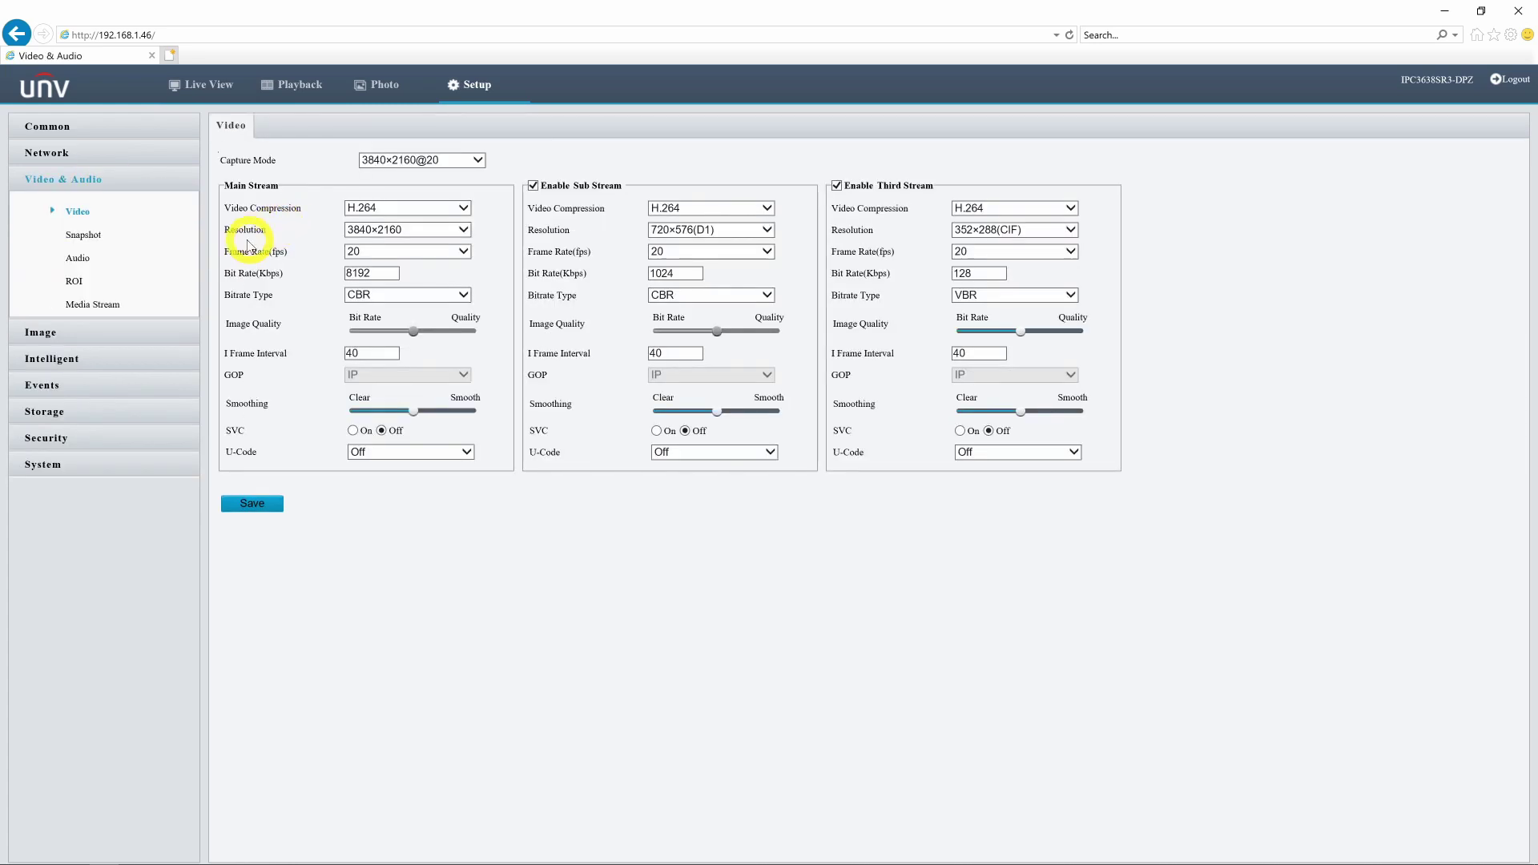
pyautogui.click(82, 258)
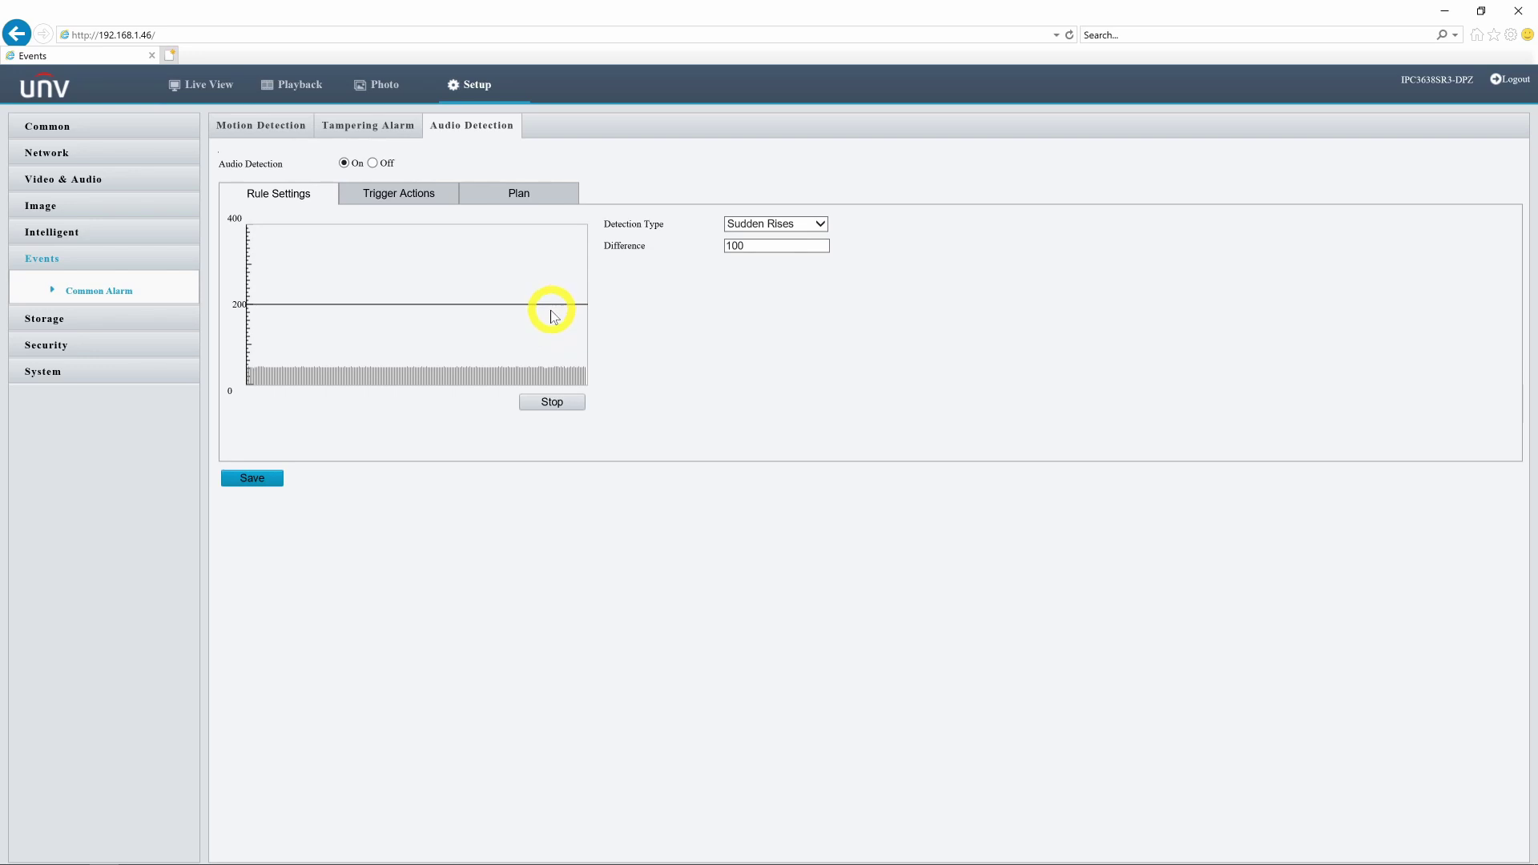
# Select only Recording Edge Storage as the audio detection trigger action, save it and return to the rule settings
pyautogui.click(407, 208)
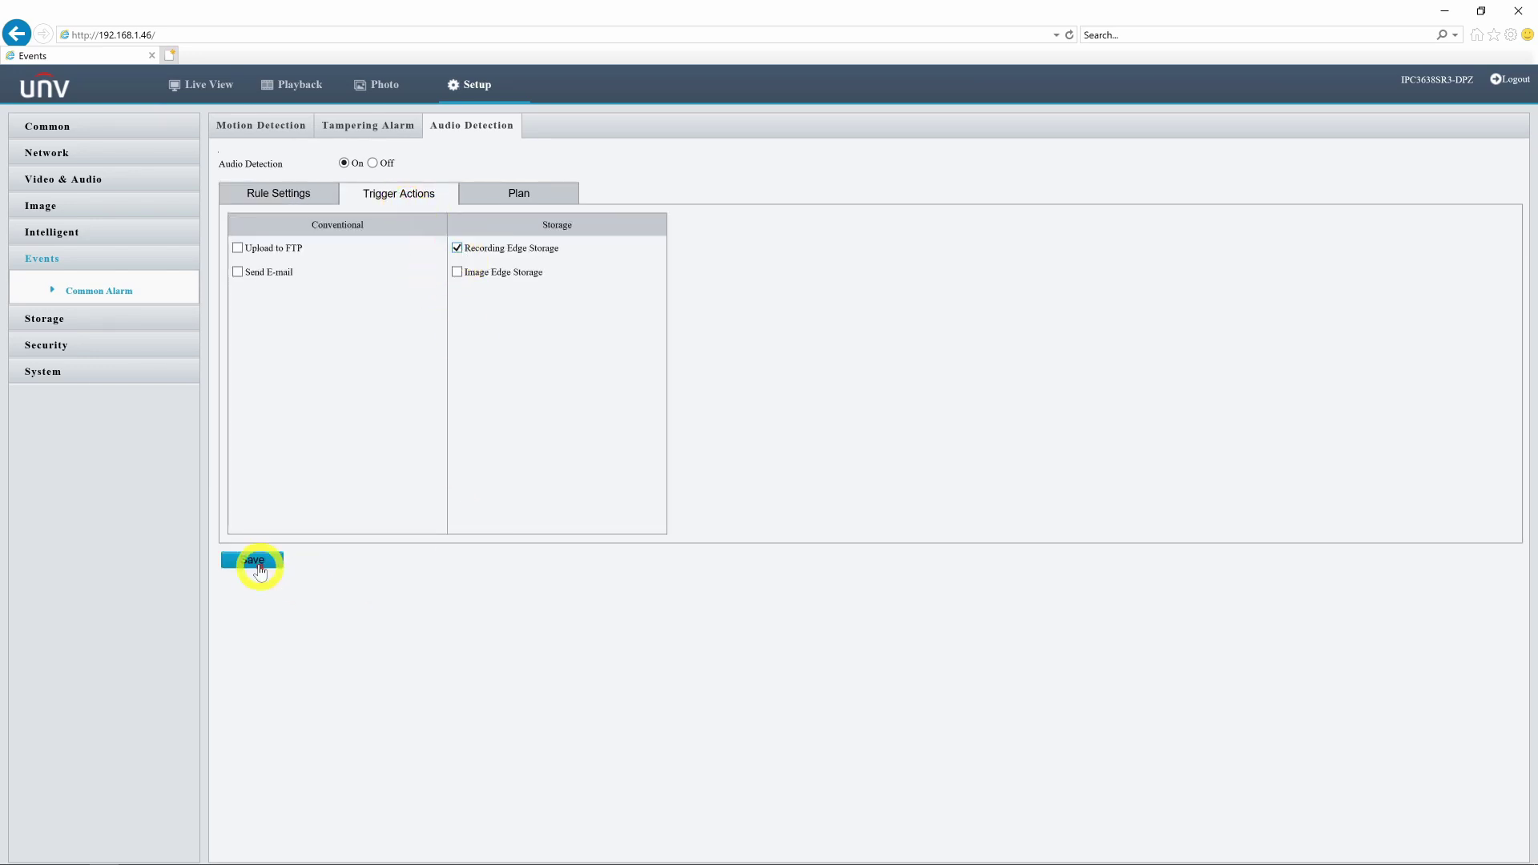
pyautogui.click(256, 560)
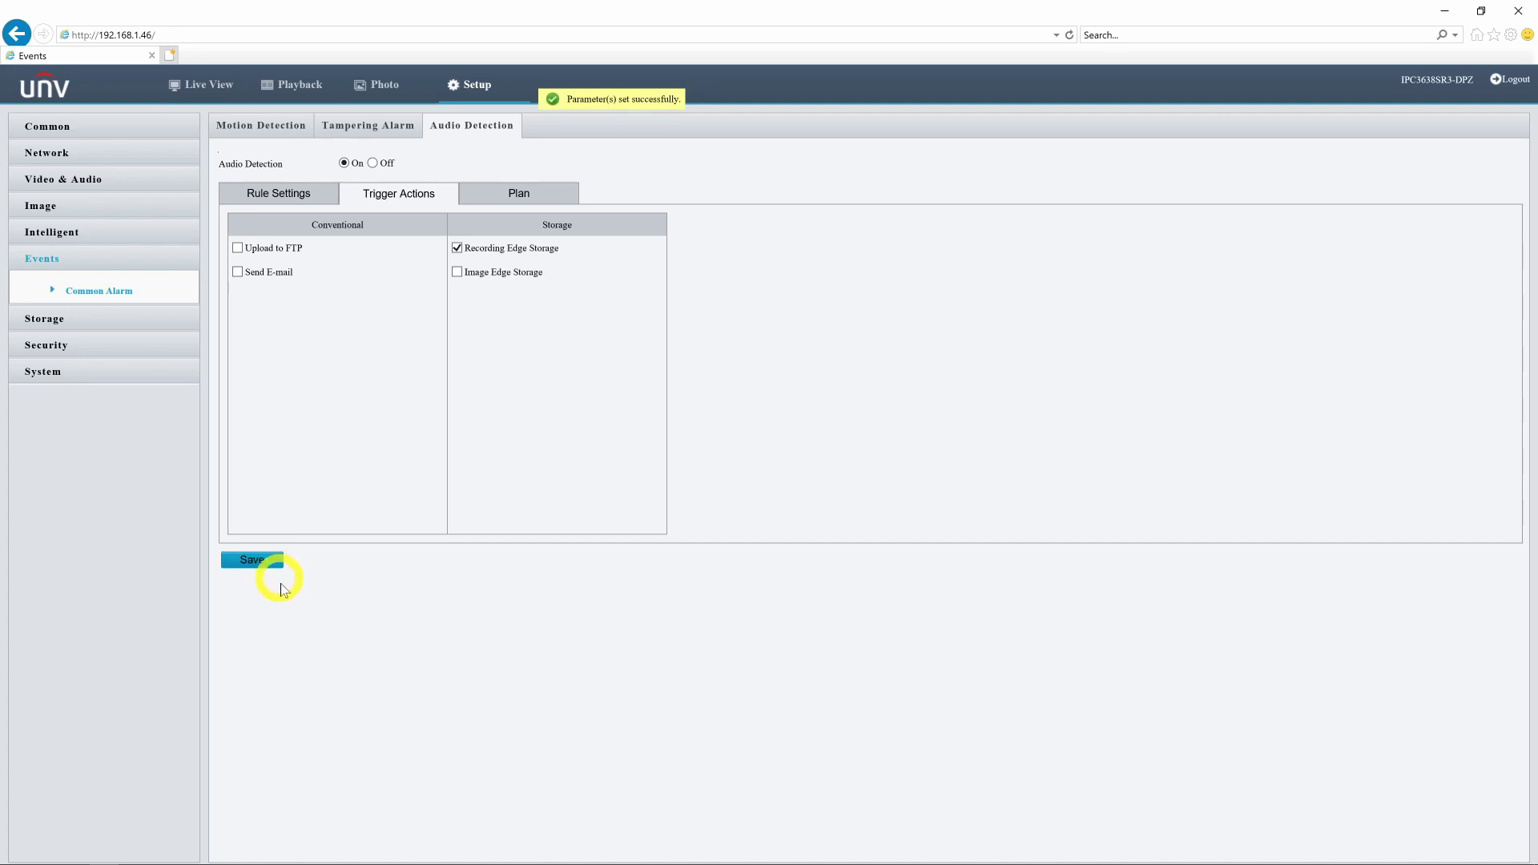
pyautogui.click(278, 196)
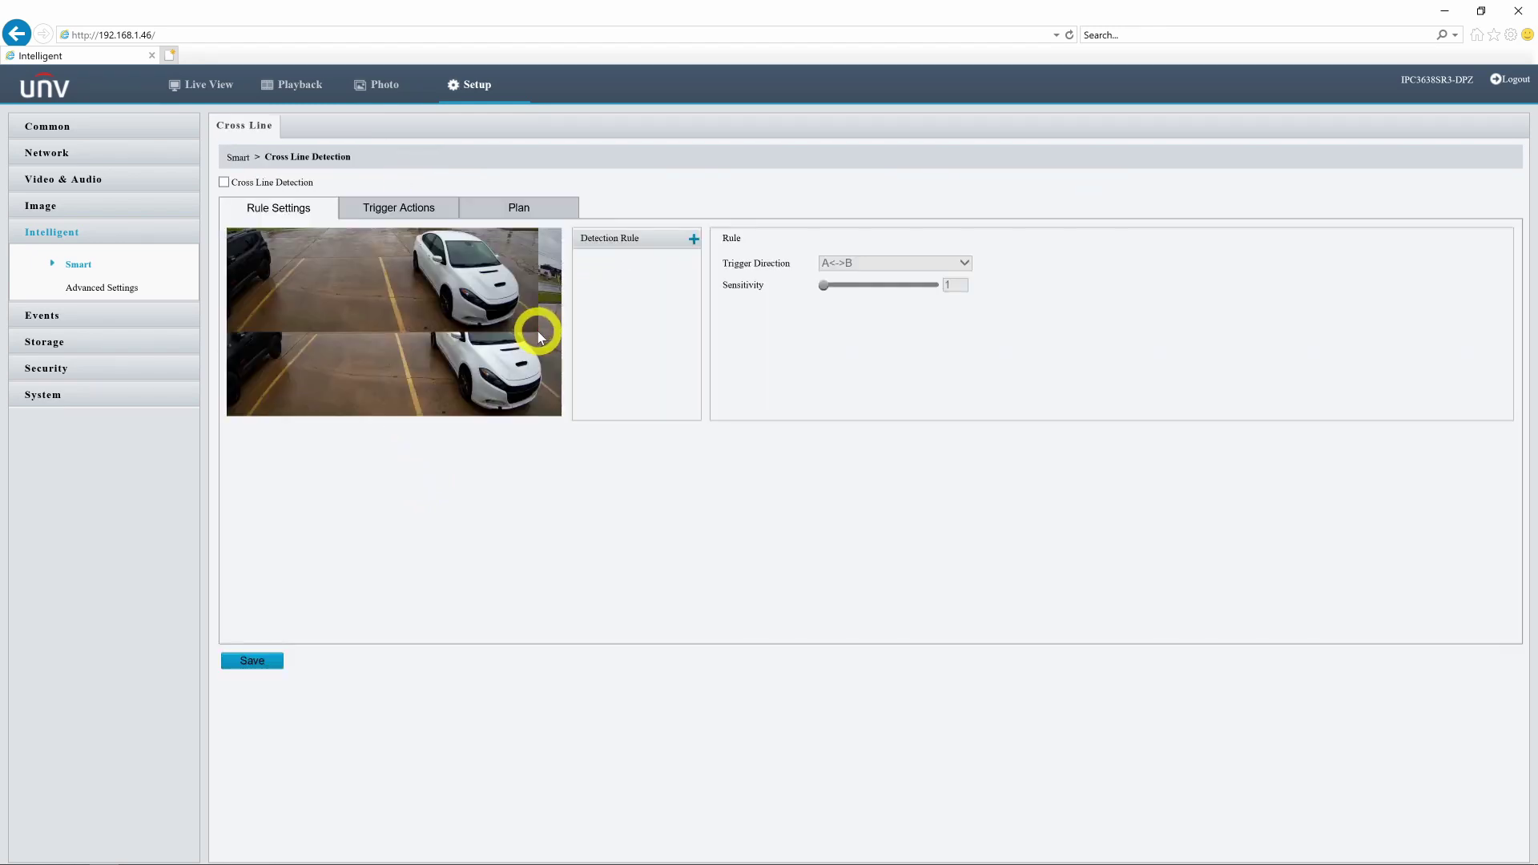
# Enable Cross Line Detection and add a detection rule with its vertical line moved to the middle of the camera view
pyautogui.click(240, 209)
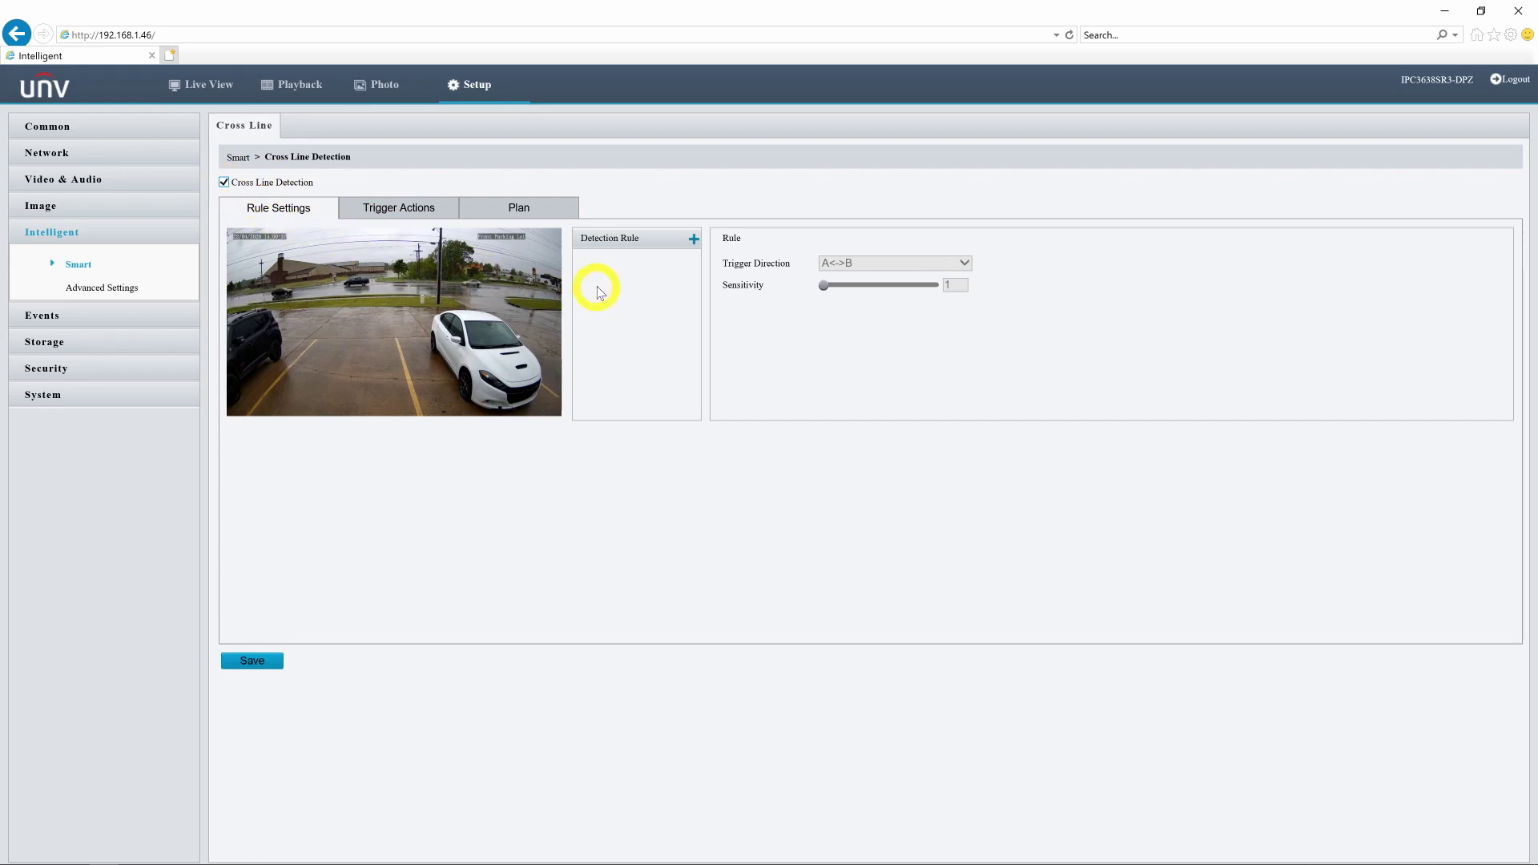
pyautogui.click(695, 241)
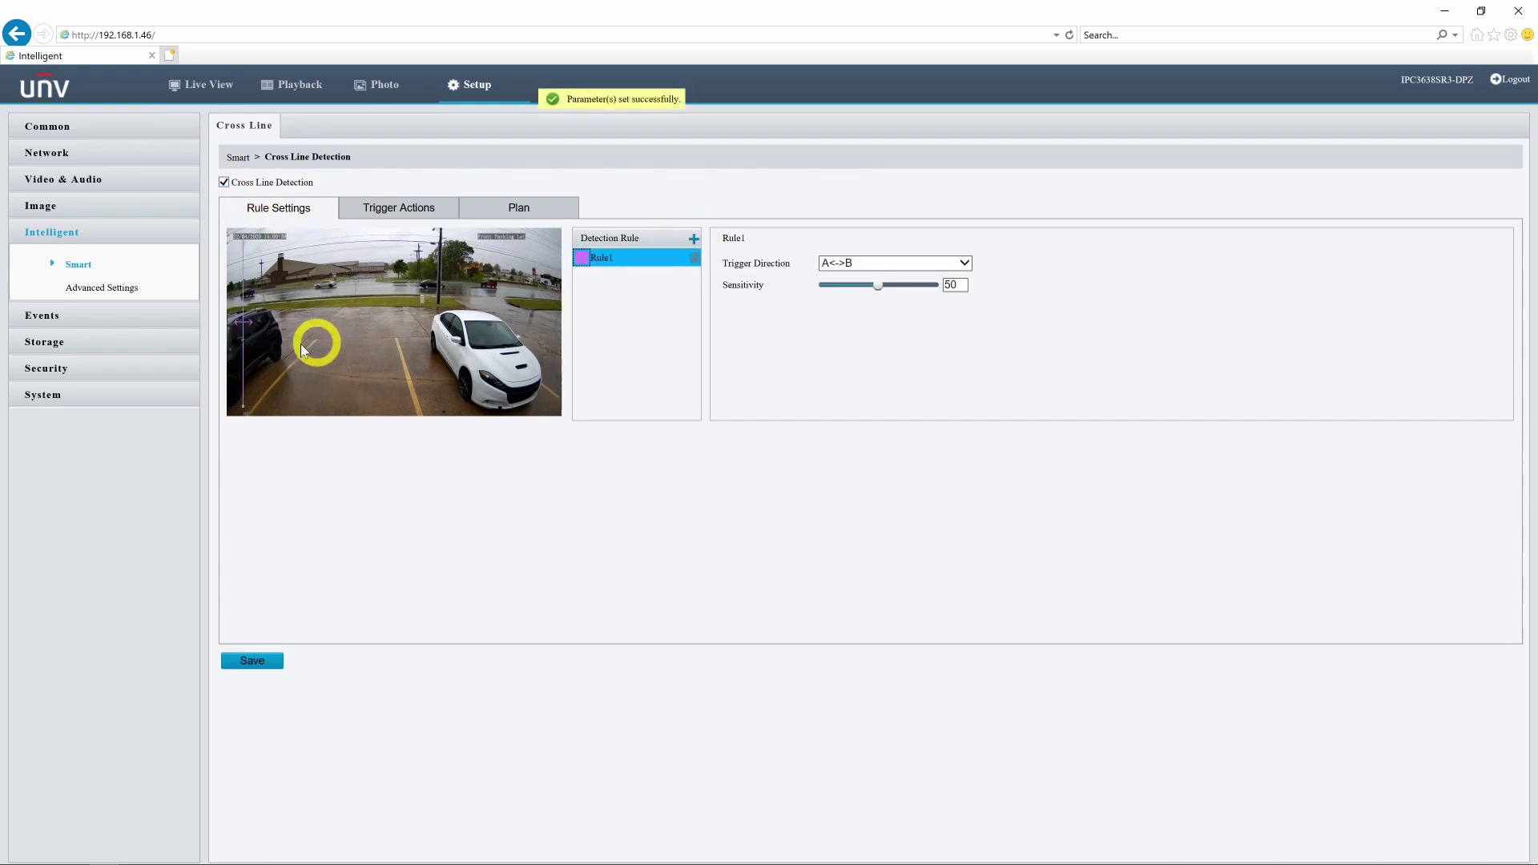
pyautogui.moveTo(243, 326); pyautogui.dragTo(400, 326)
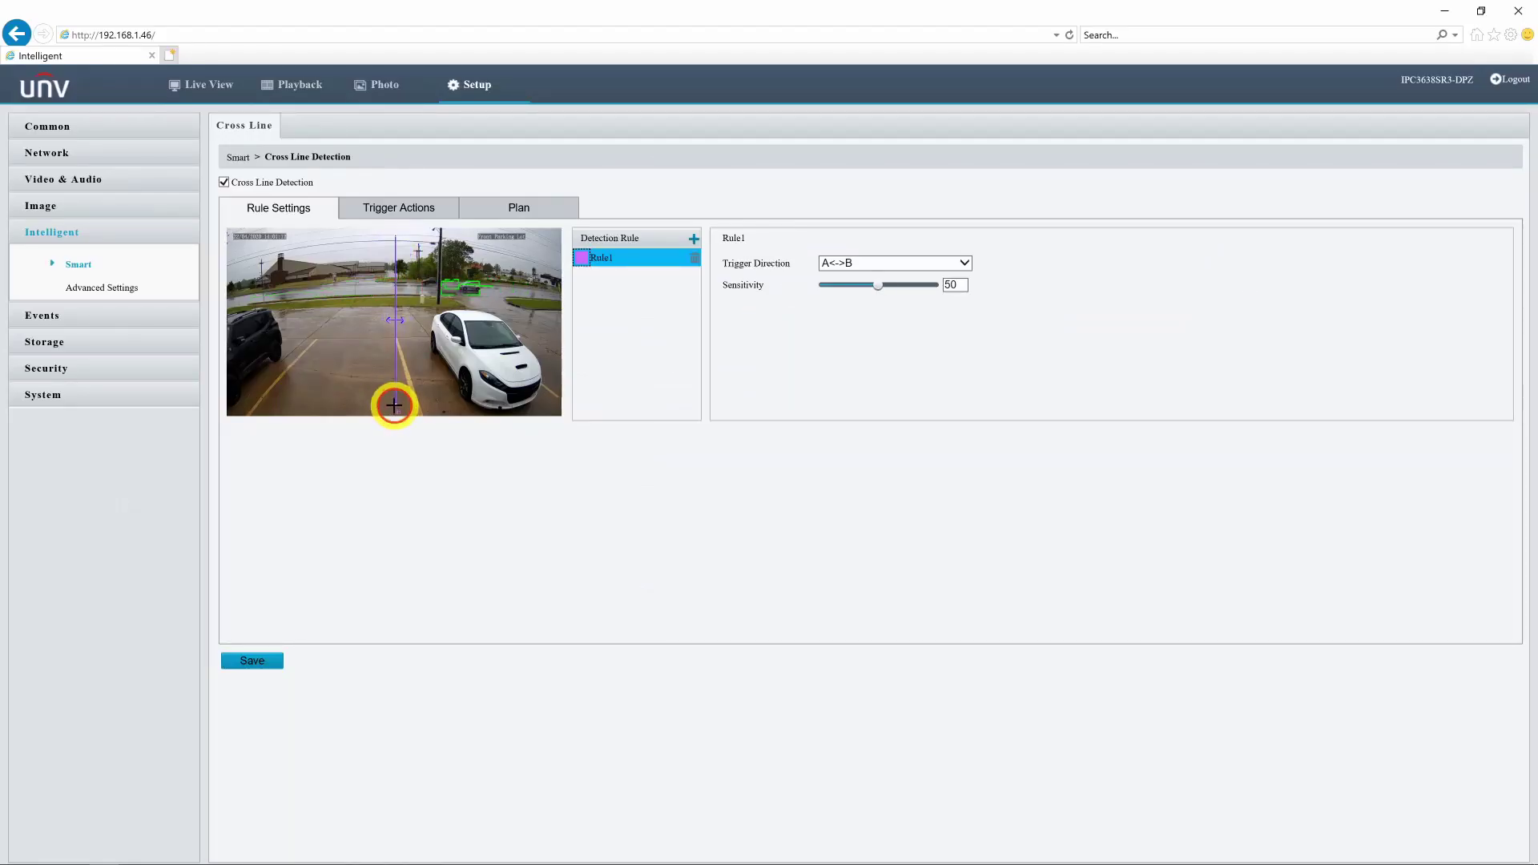
# Reshape the cross line to run from the road's edge down to the bottom of the parking lot and save the rule
pyautogui.moveTo(396, 317); pyautogui.dragTo(395, 275)
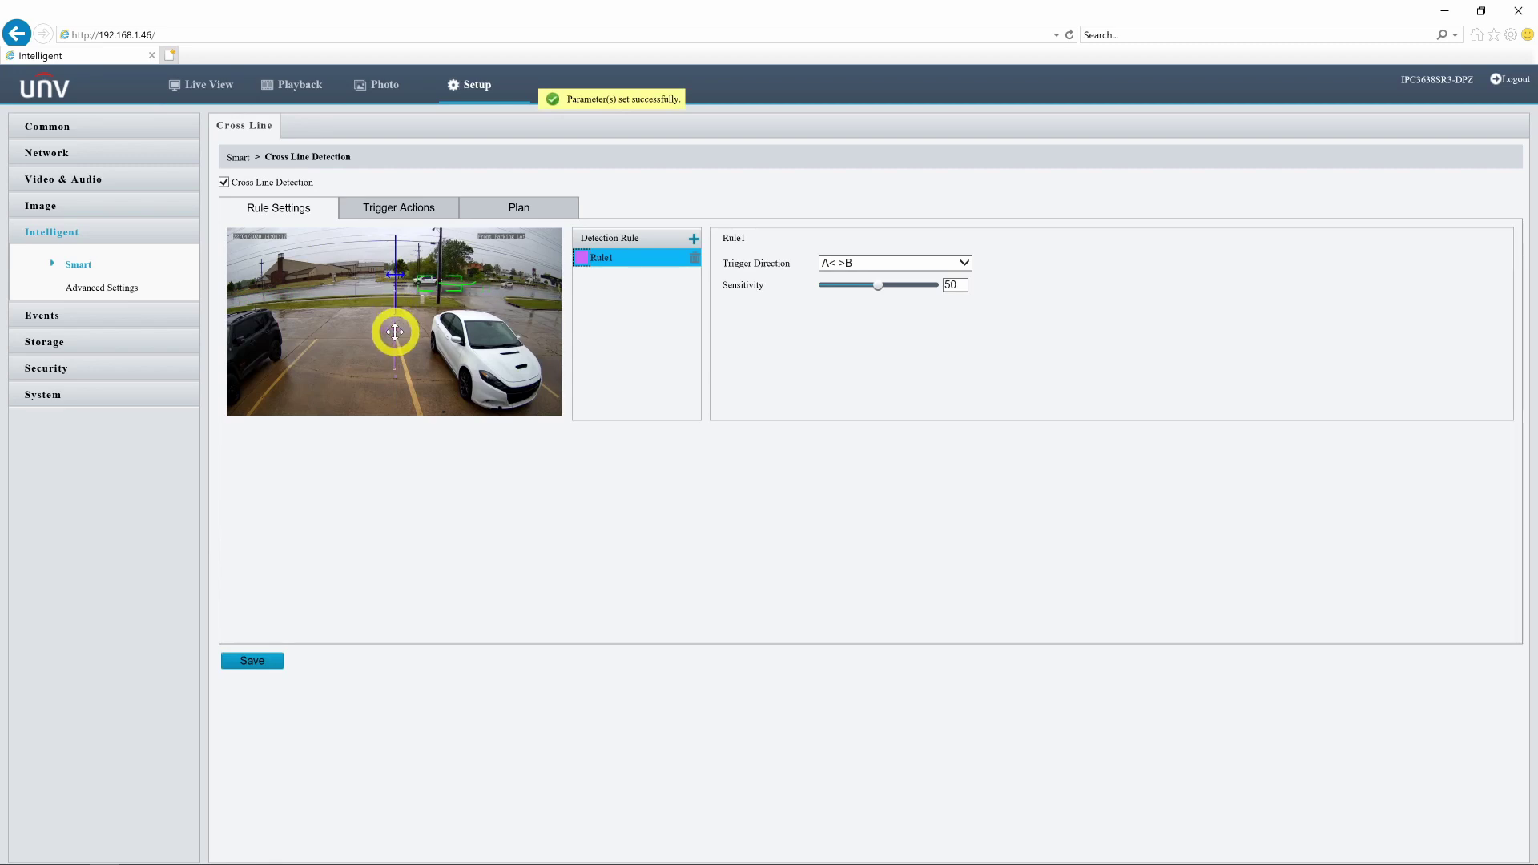
pyautogui.moveTo(395, 334); pyautogui.dragTo(422, 371)
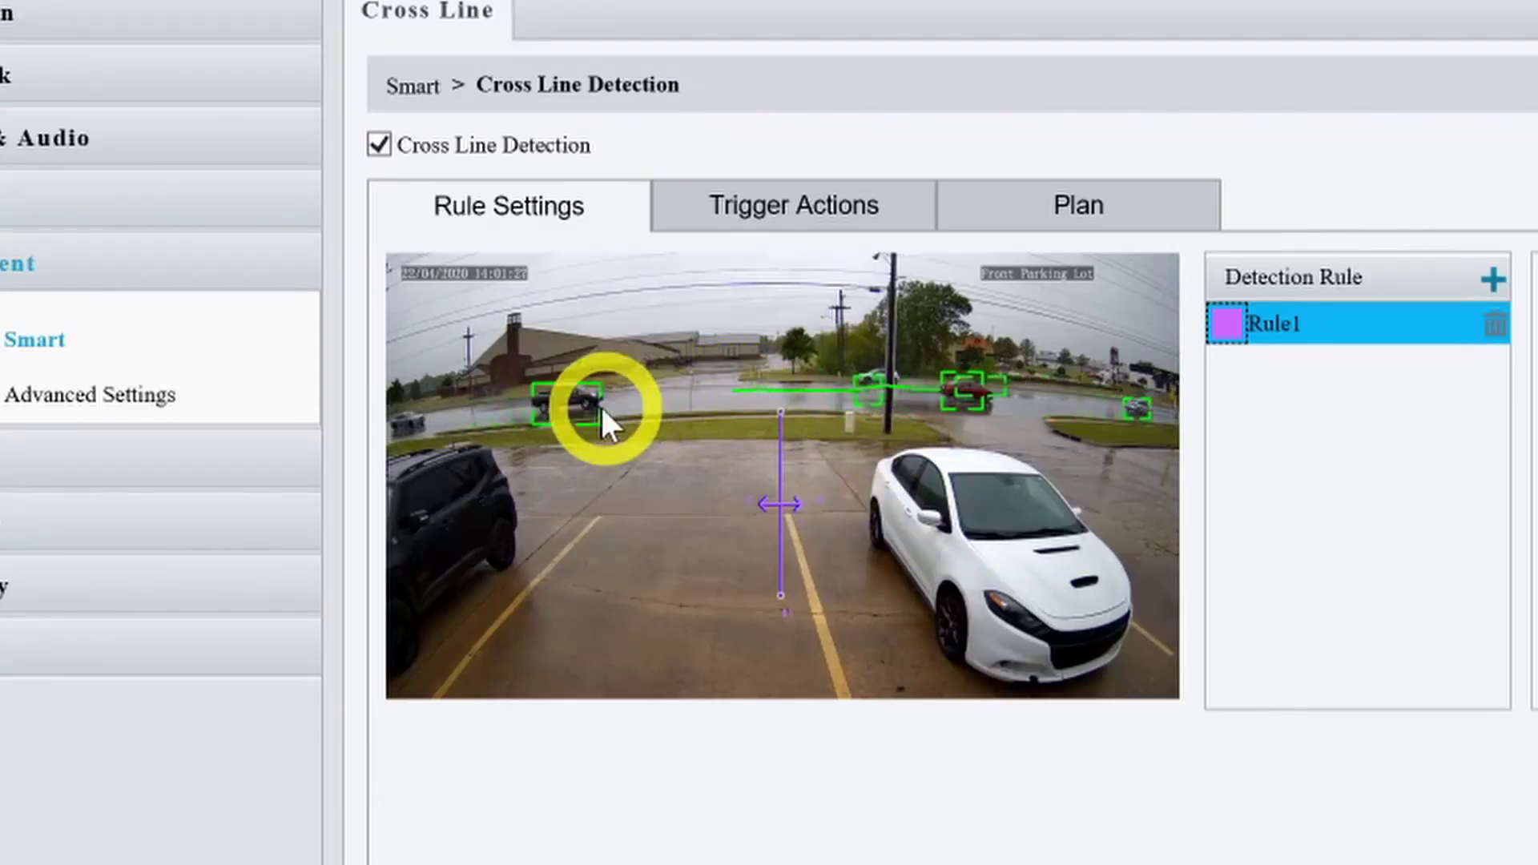
pyautogui.moveTo(778, 592); pyautogui.dragTo(786, 699)
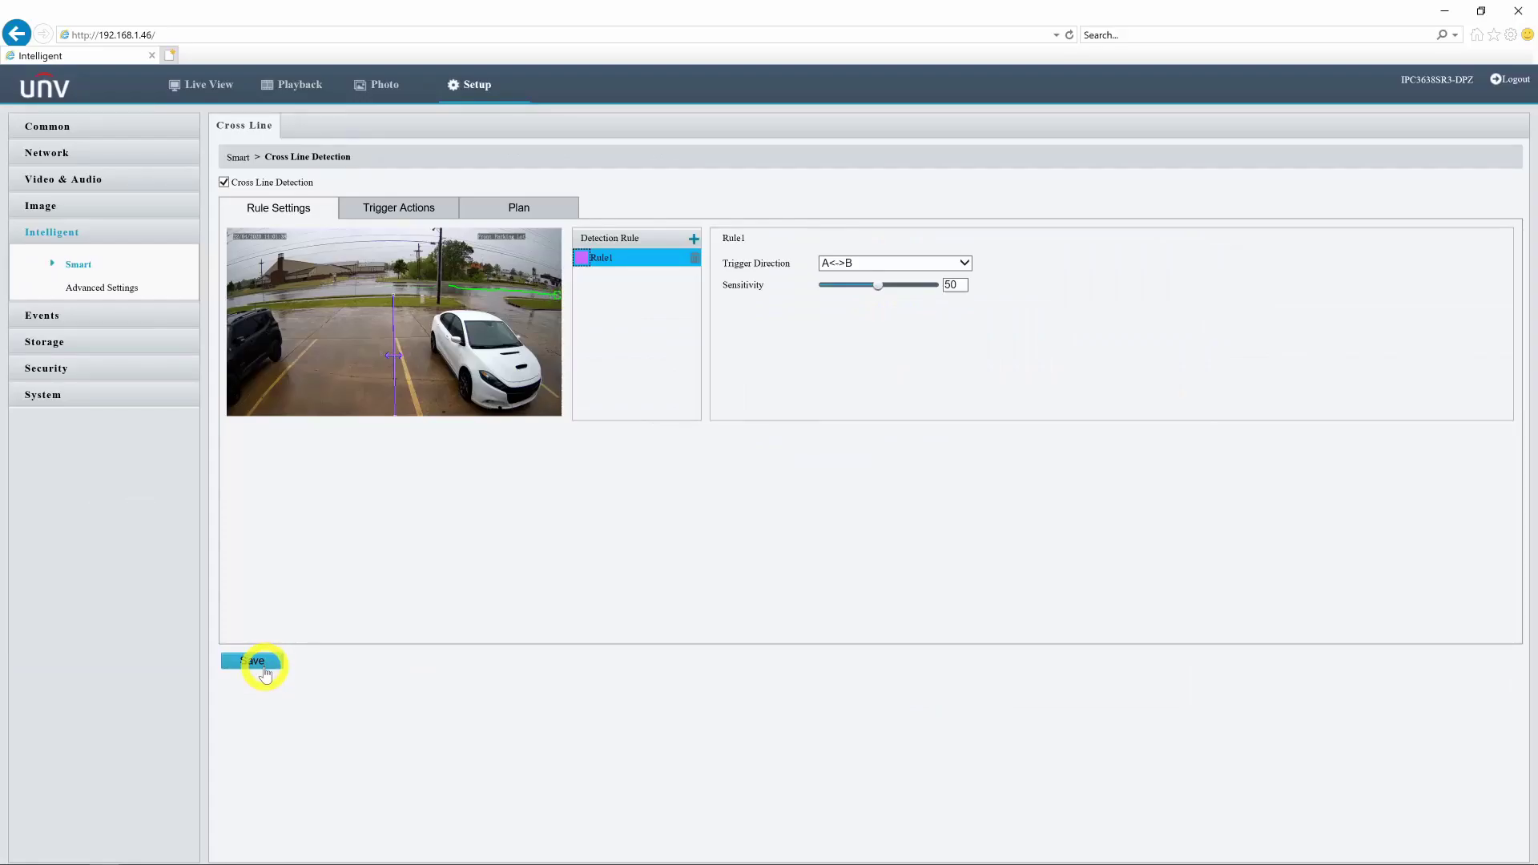
pyautogui.click(265, 670)
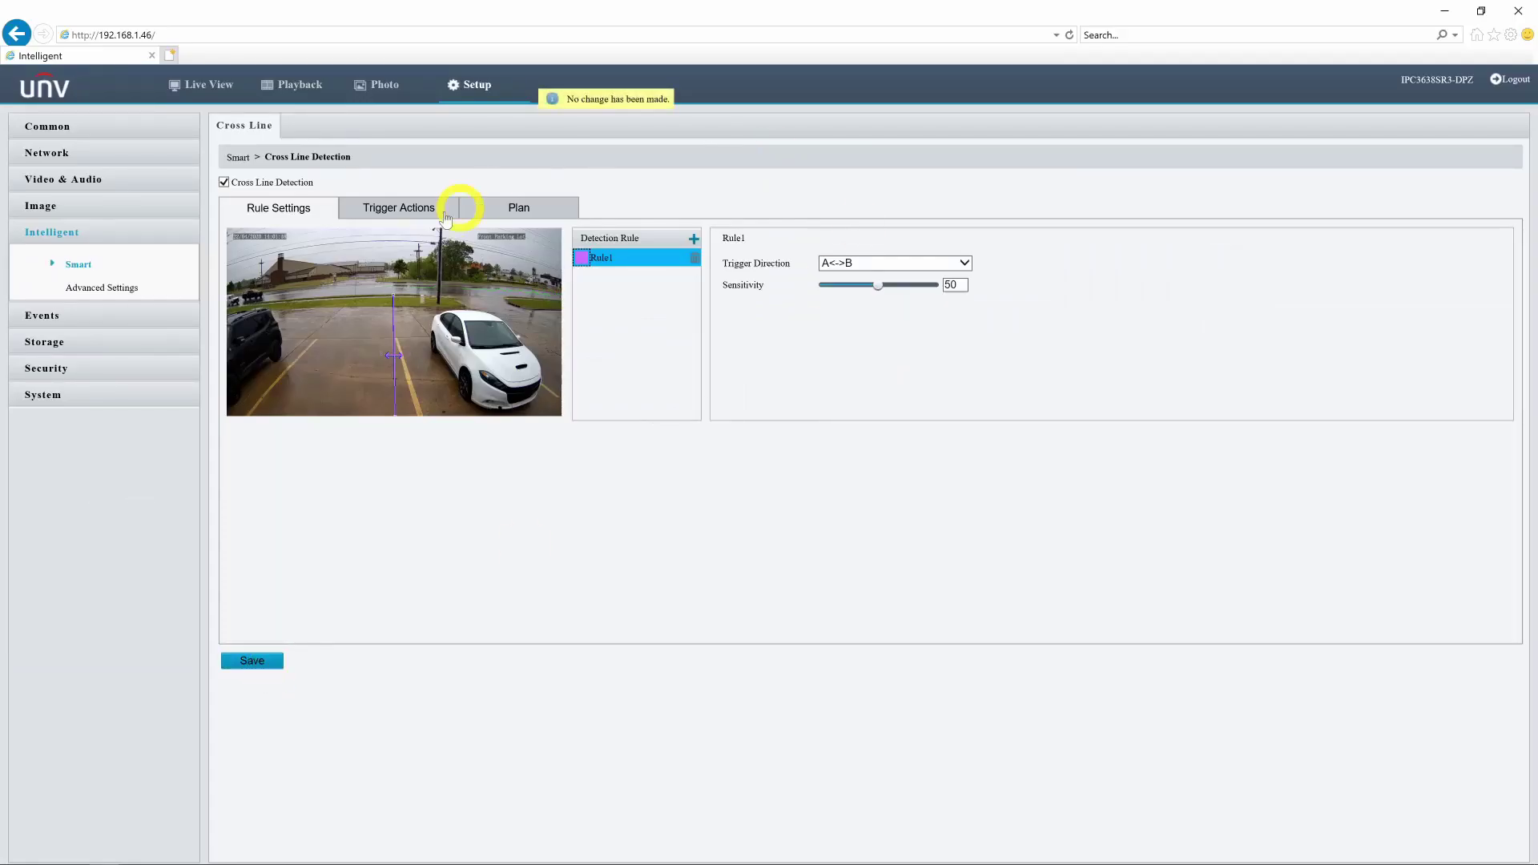
# Play the 05:08:54 - 05:15:21 recording from the memory card and jump ahead to about 07:42 in the footage
pyautogui.click(224, 91)
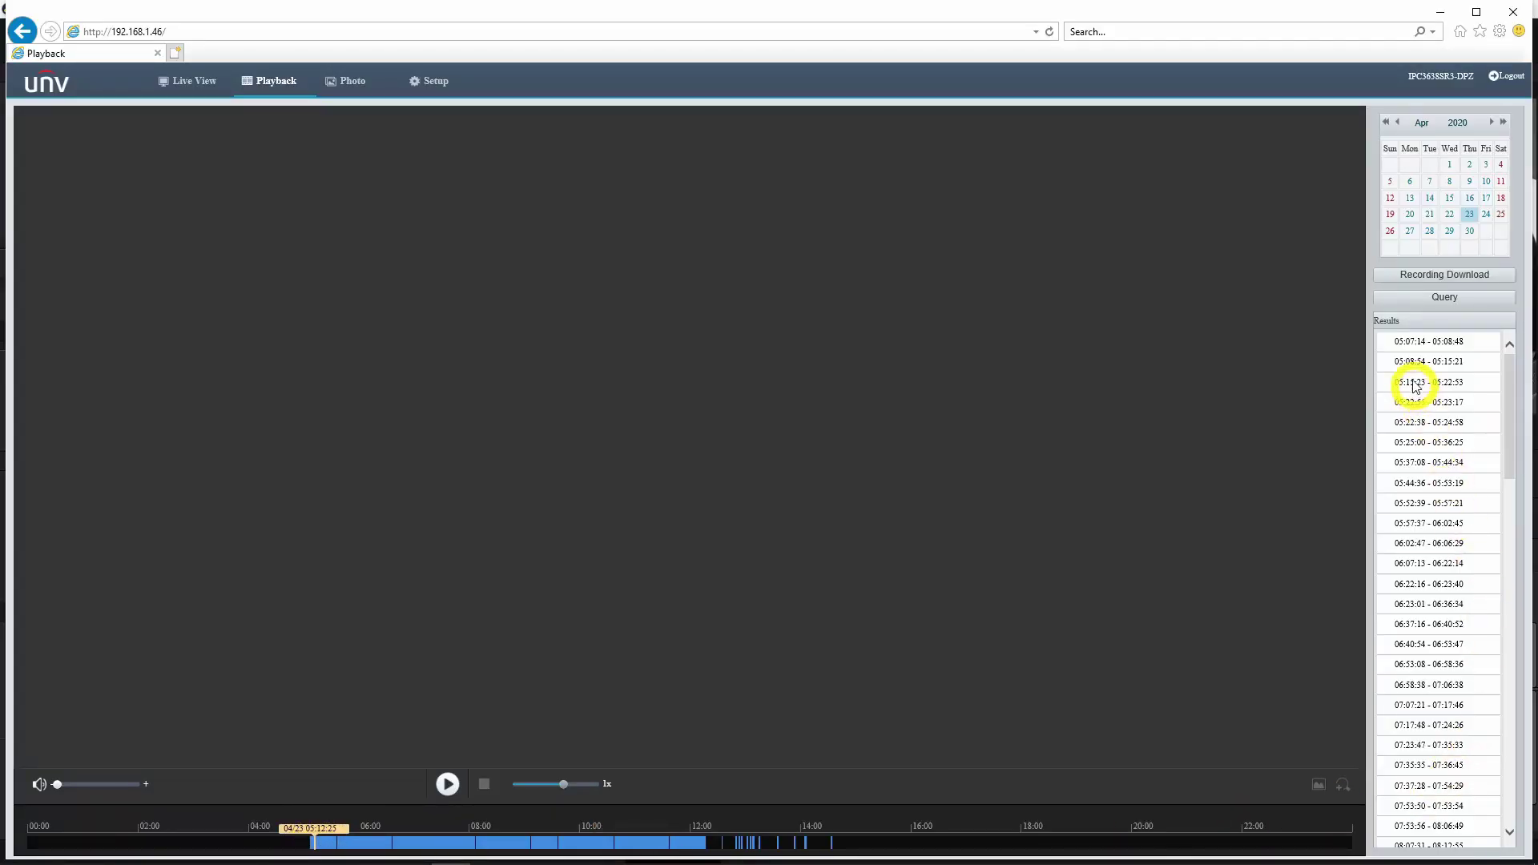
pyautogui.click(1414, 362)
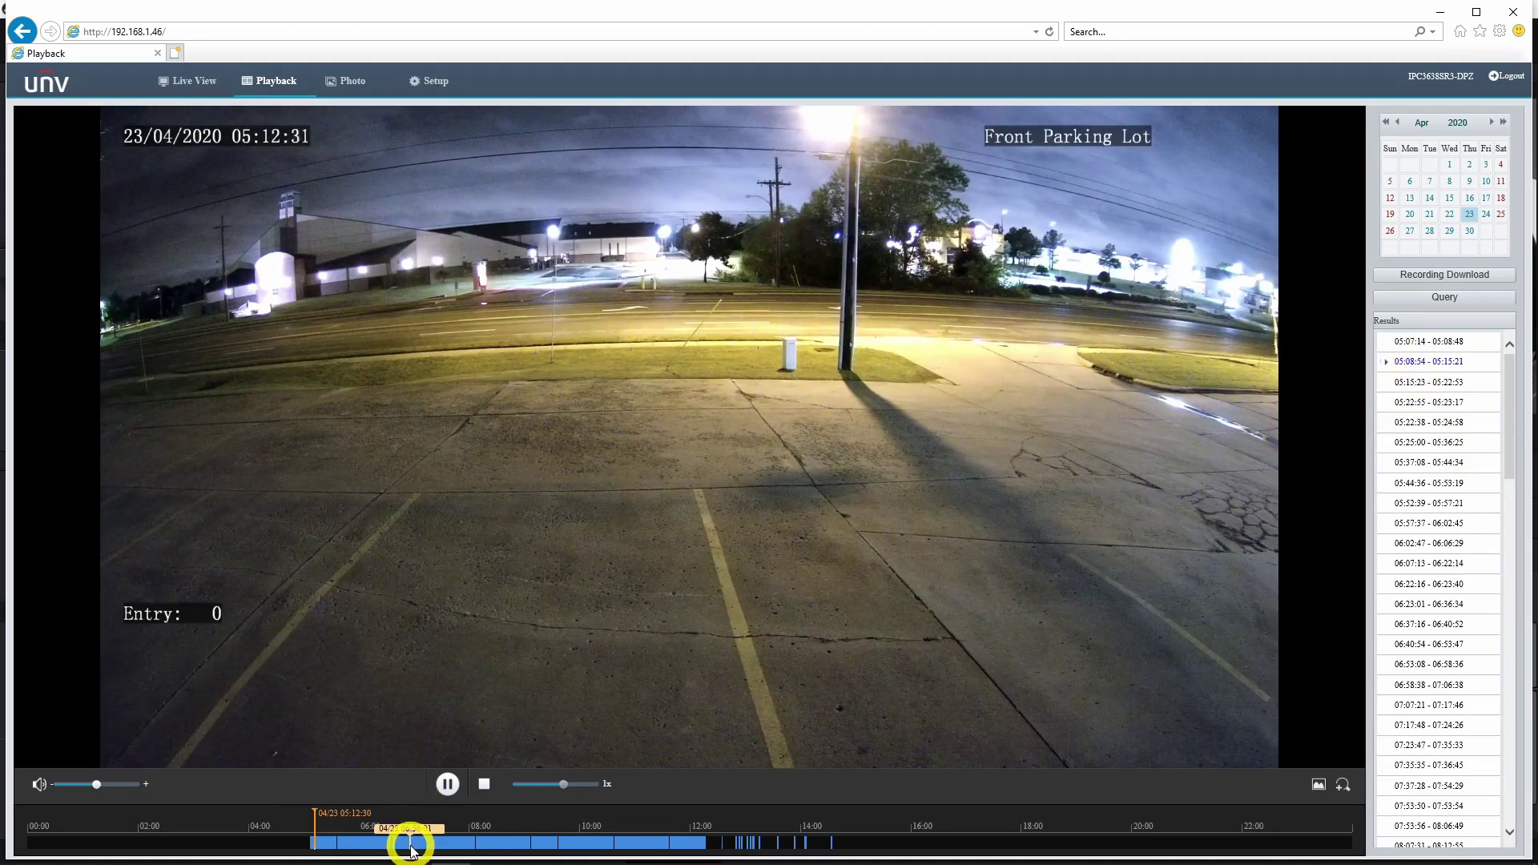
pyautogui.click(602, 849)
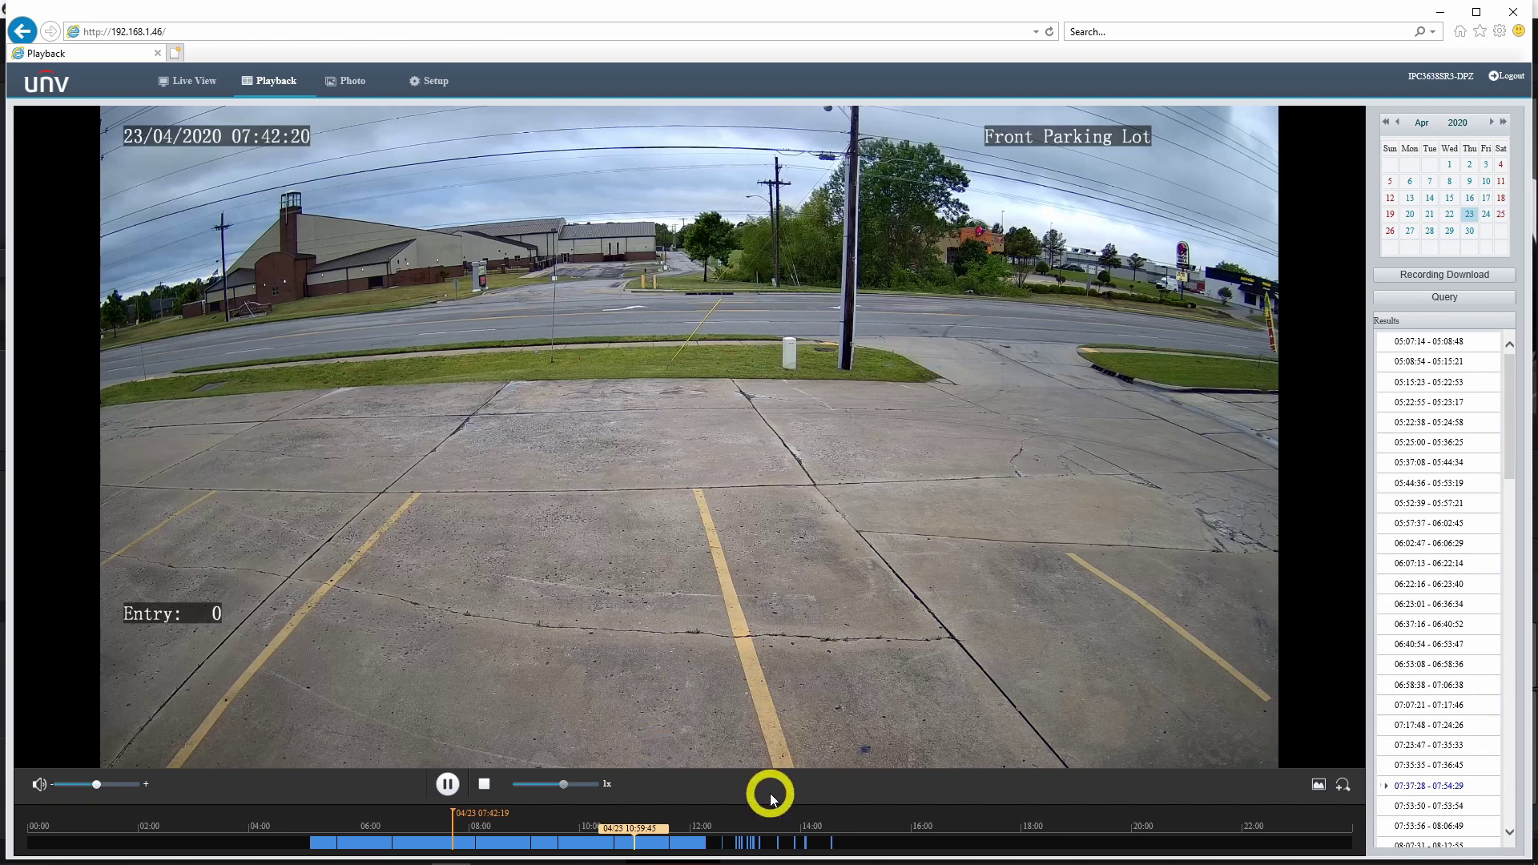
# Jump along the playback timeline to about 09:17, 09:54 and 12:34 to review the footage at those times
pyautogui.click(566, 846)
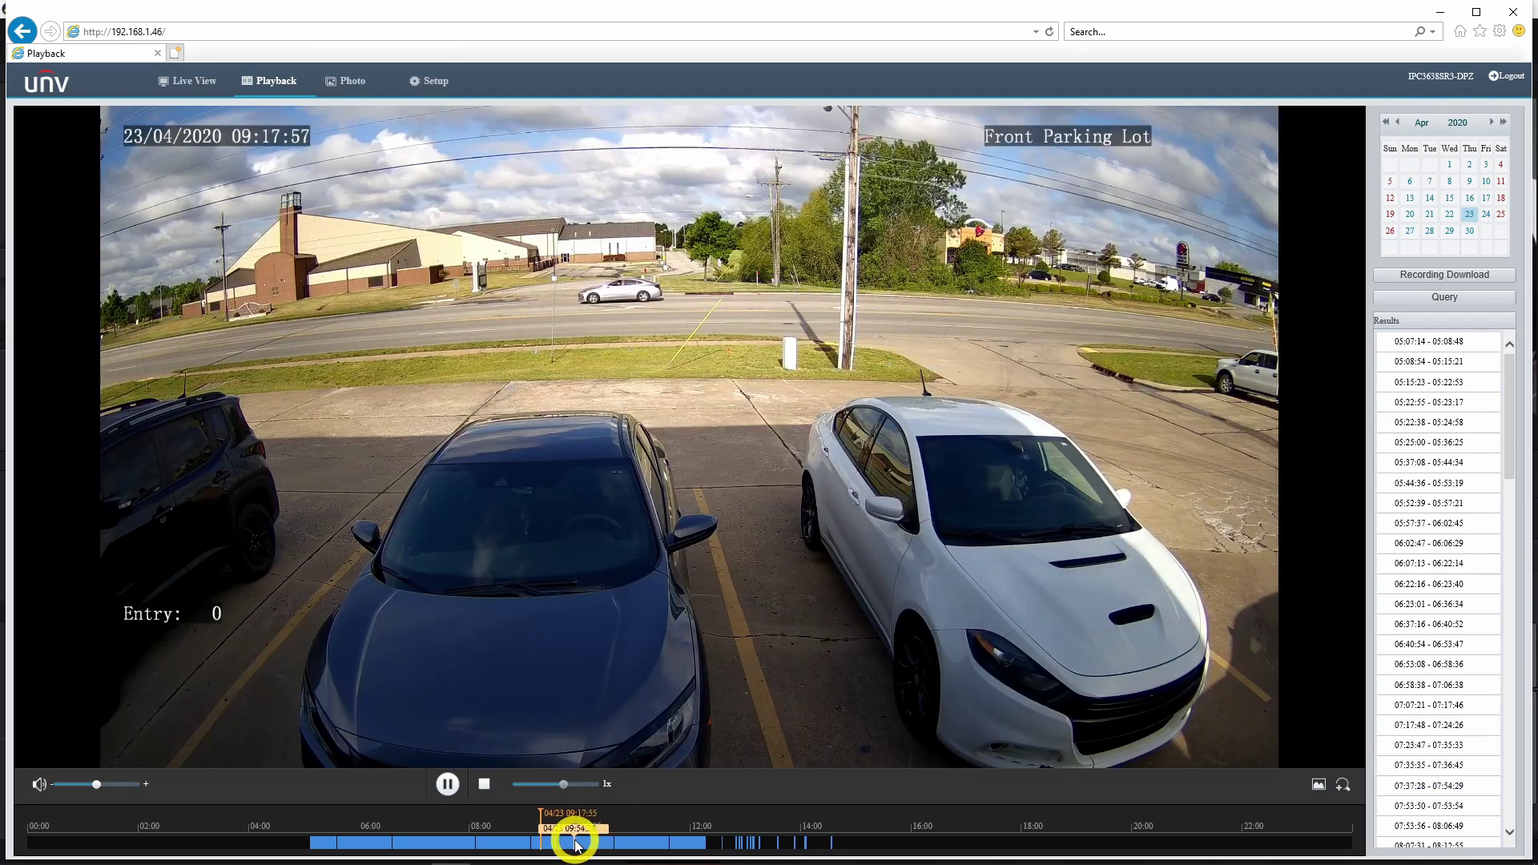
pyautogui.click(575, 845)
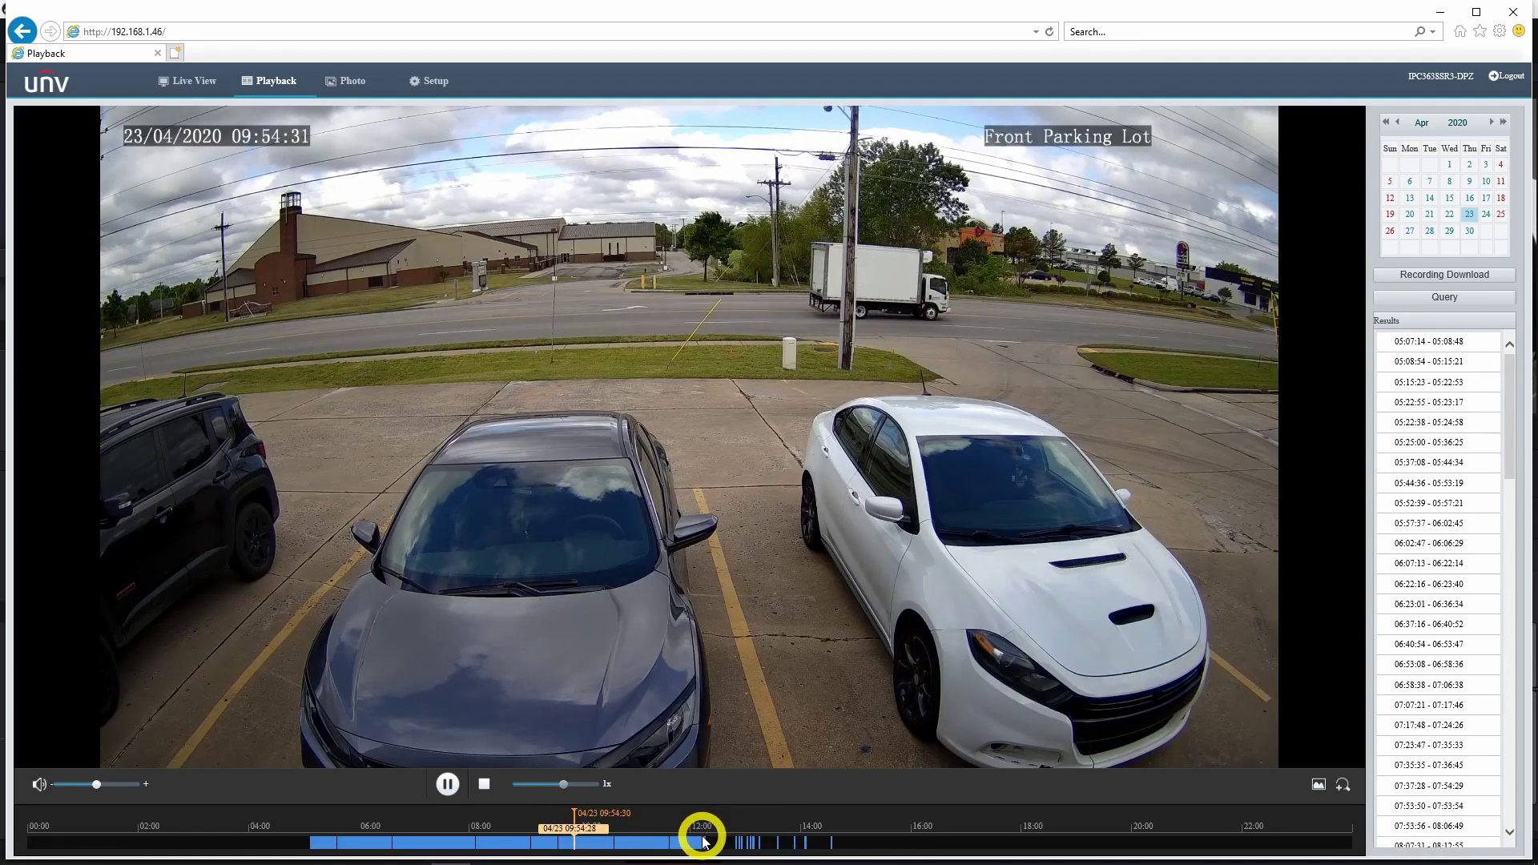
pyautogui.click(716, 844)
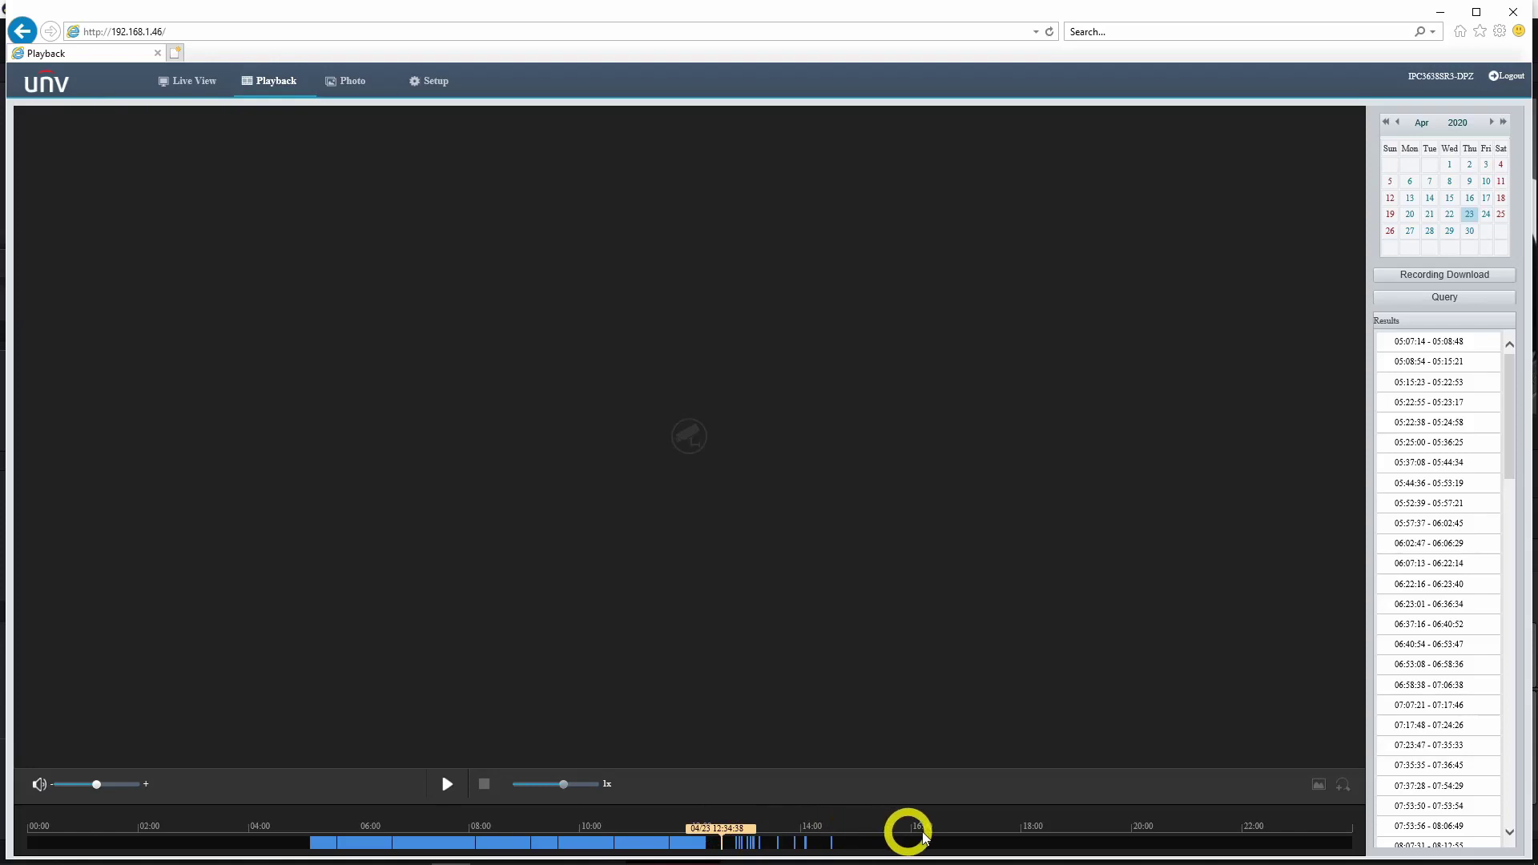
# Play the early-afternoon recordings from the results list, including 13:02:30 - 13:03:36, 13:07:22 - 13:07:38 and 13:09:13 - 13:10:19
pyautogui.click(1429, 635)
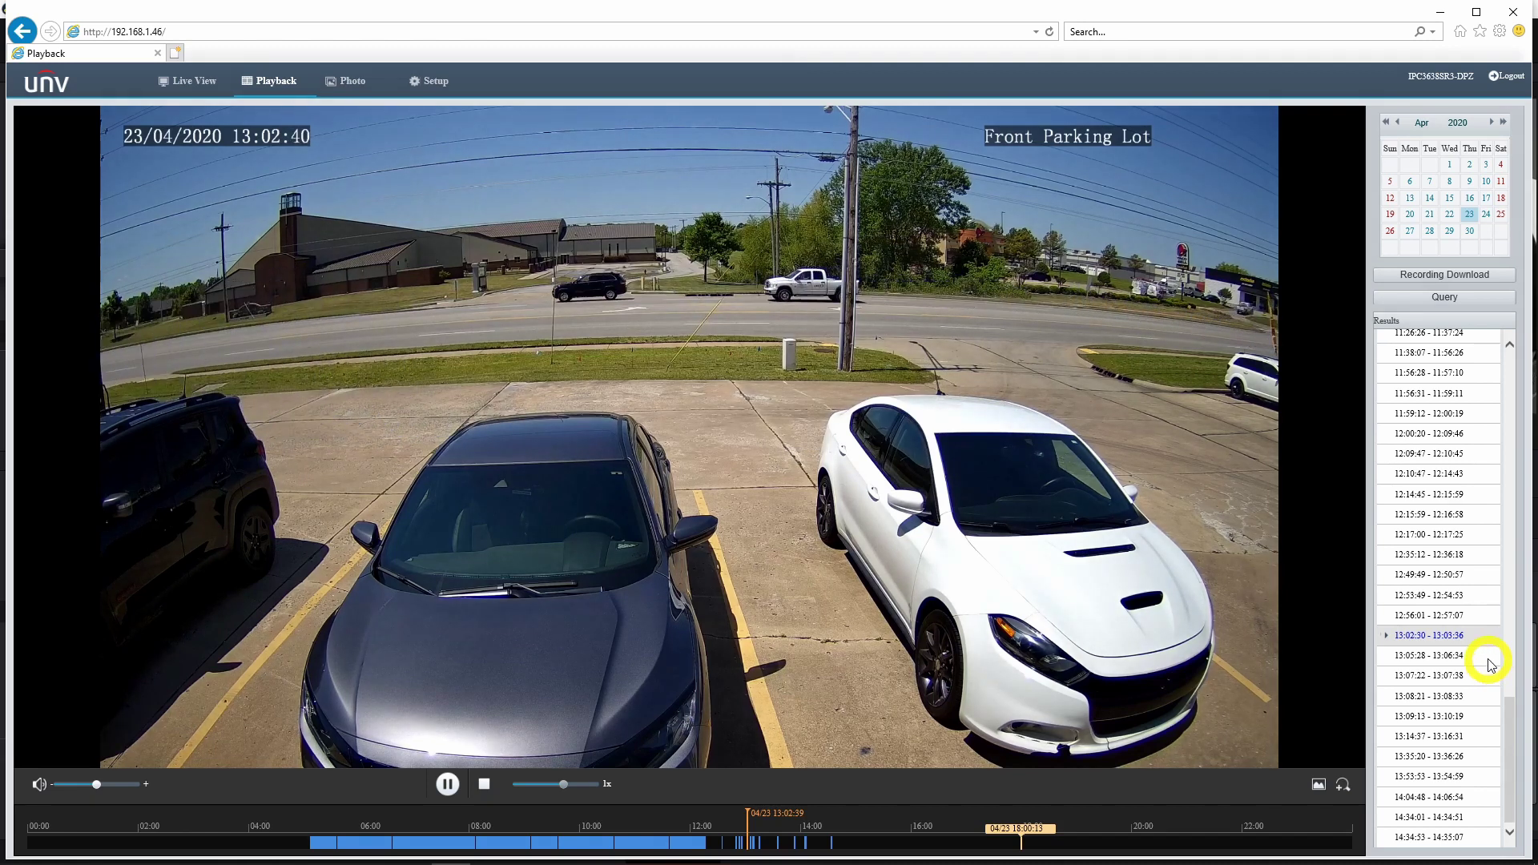
pyautogui.click(1487, 661)
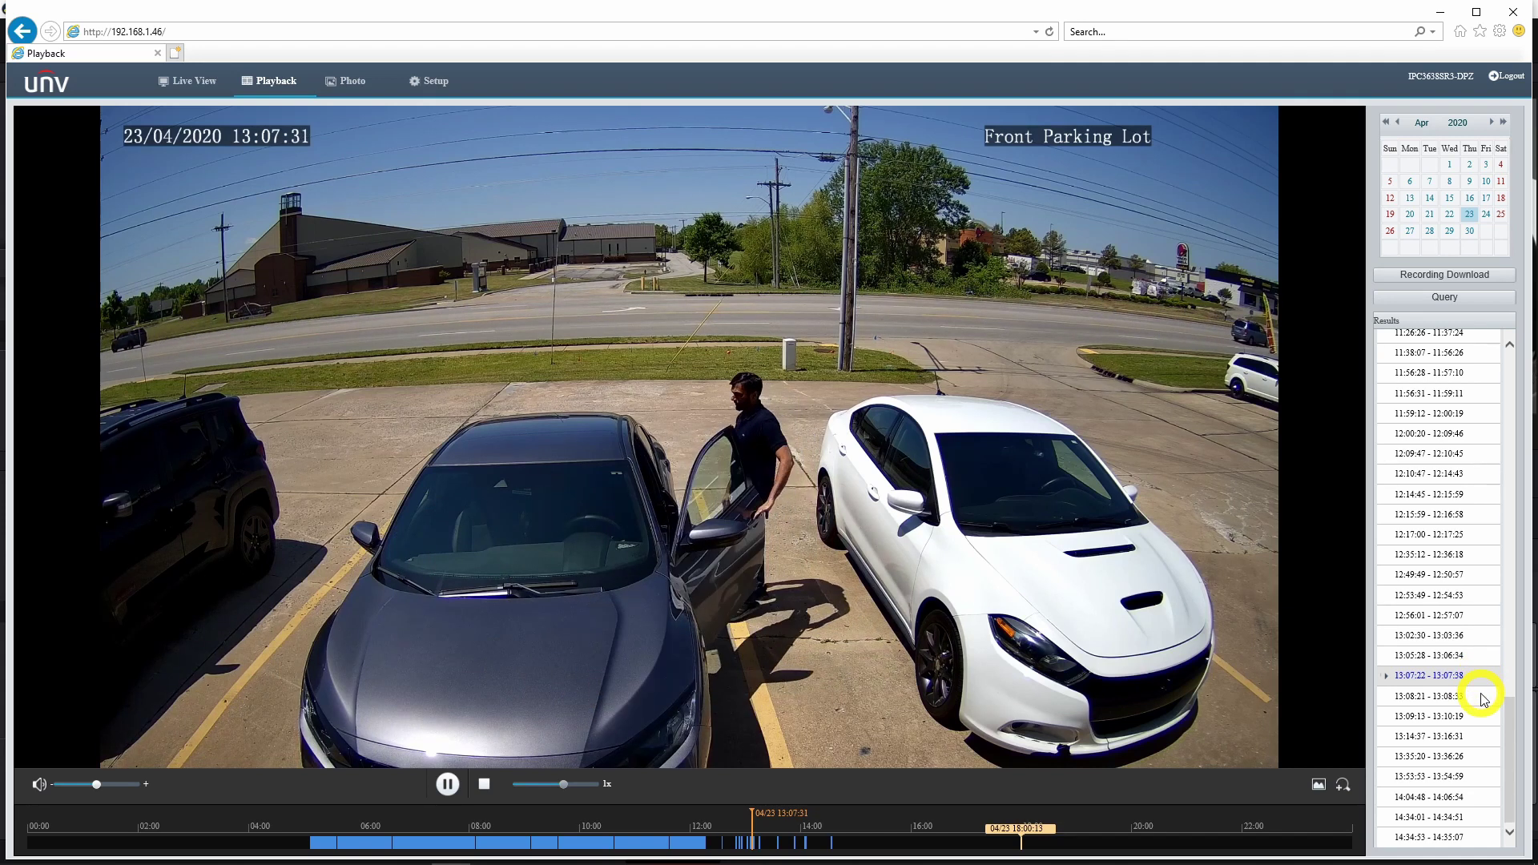
pyautogui.click(1482, 671)
pyautogui.click(1483, 677)
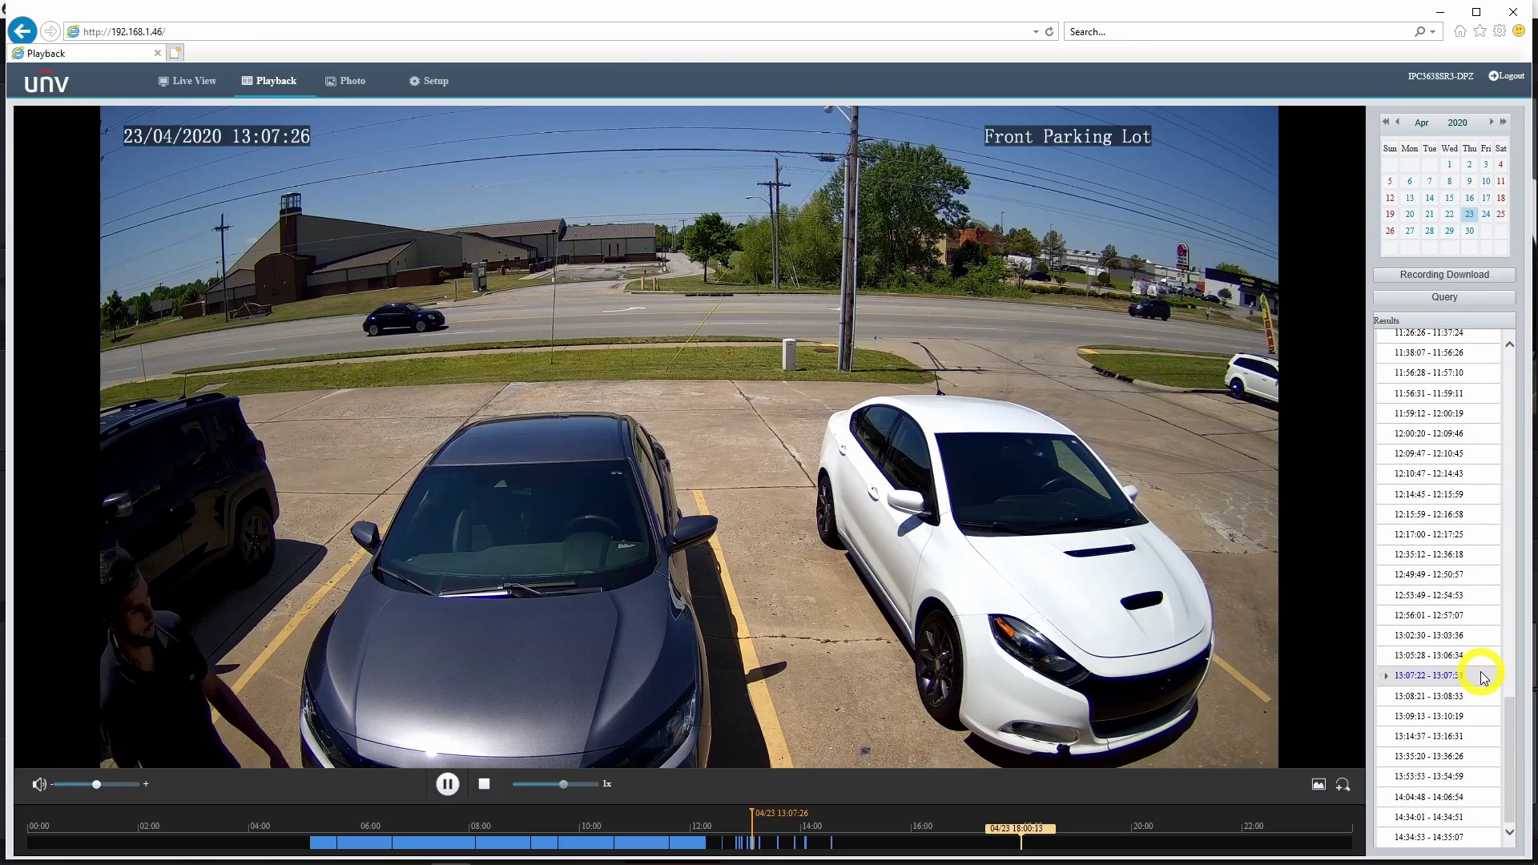
pyautogui.click(1483, 718)
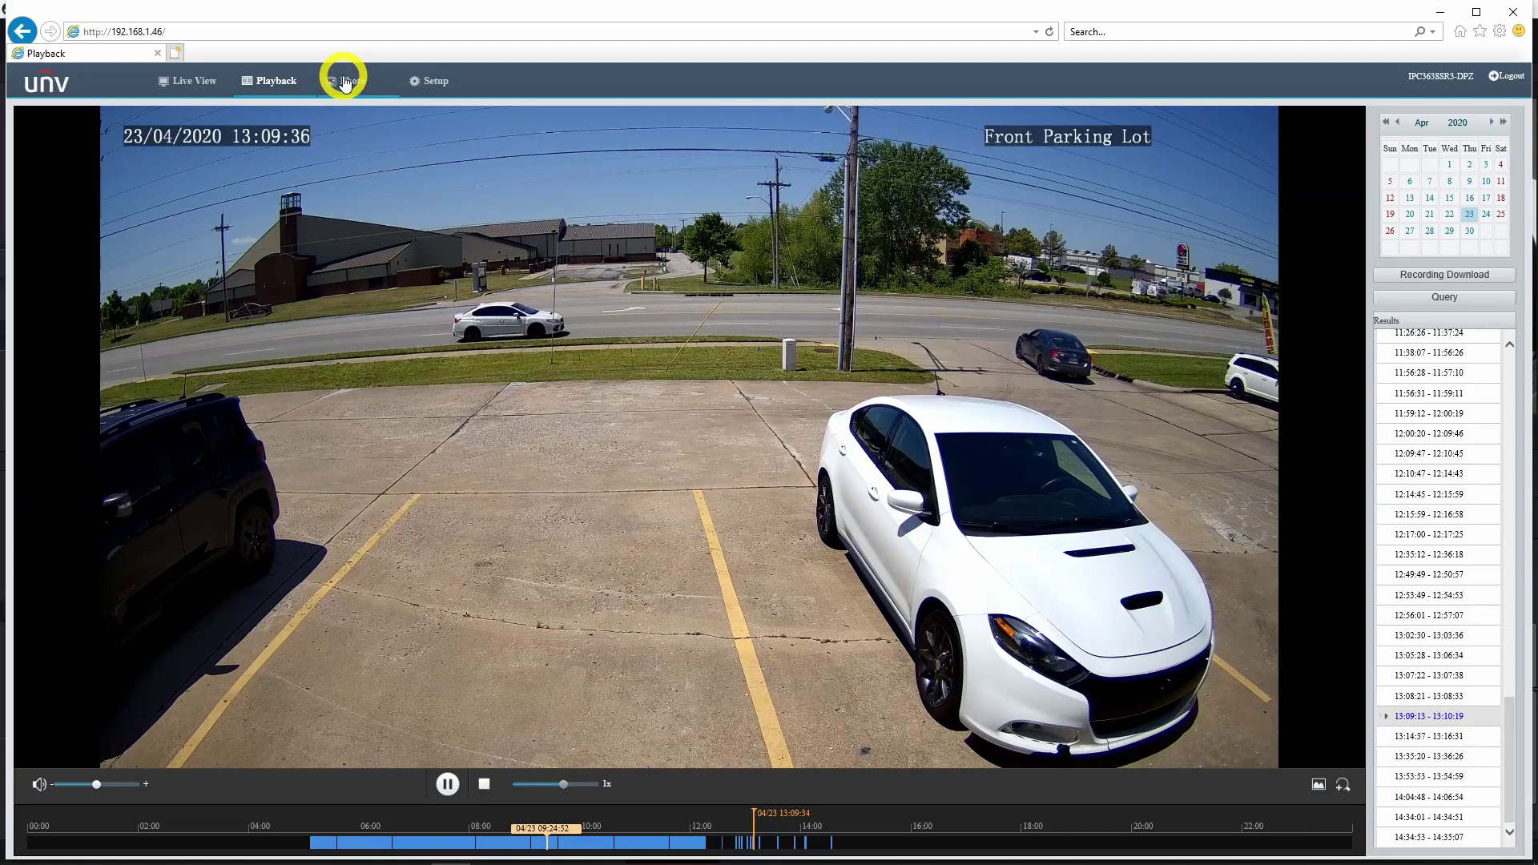
# Browse the stored photos to the Motion_Detection folder 20200422 > 2049 and view snapshots 20200422_205901 and 20200422_205050
pyautogui.click(360, 96)
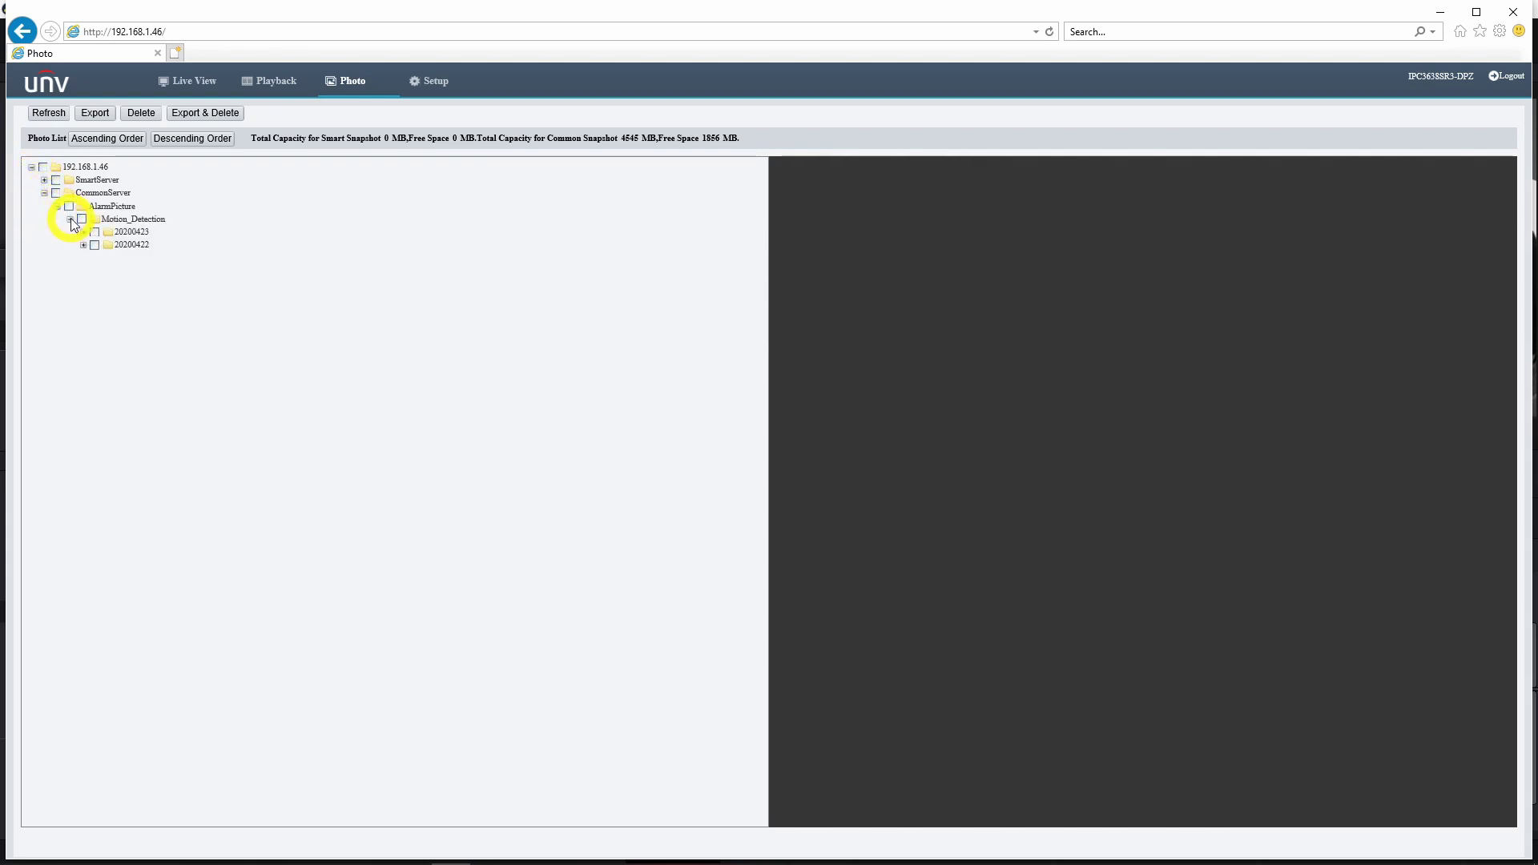
pyautogui.click(84, 245)
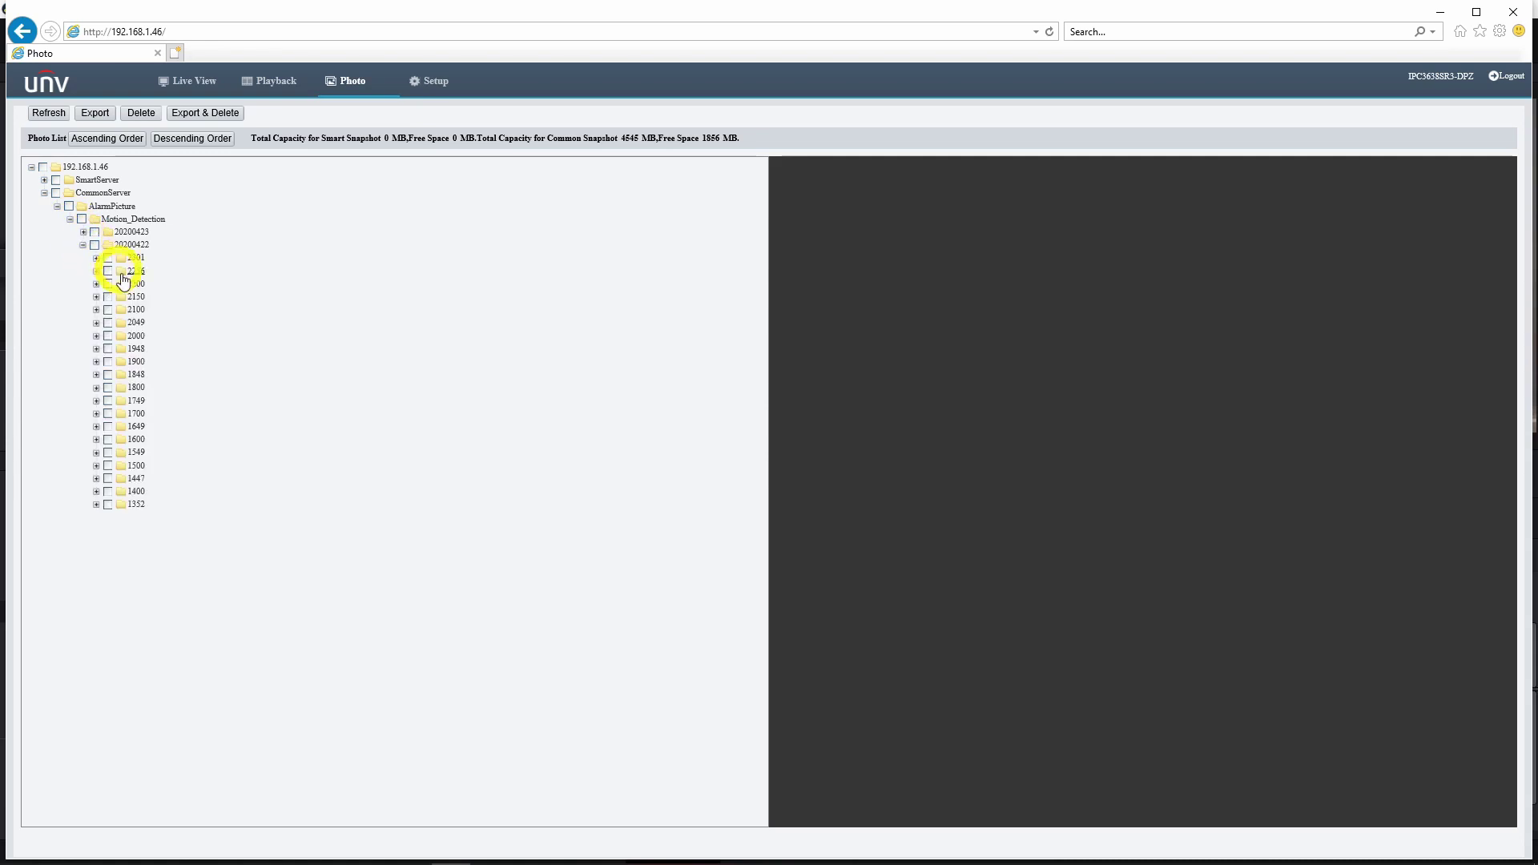
pyautogui.click(96, 323)
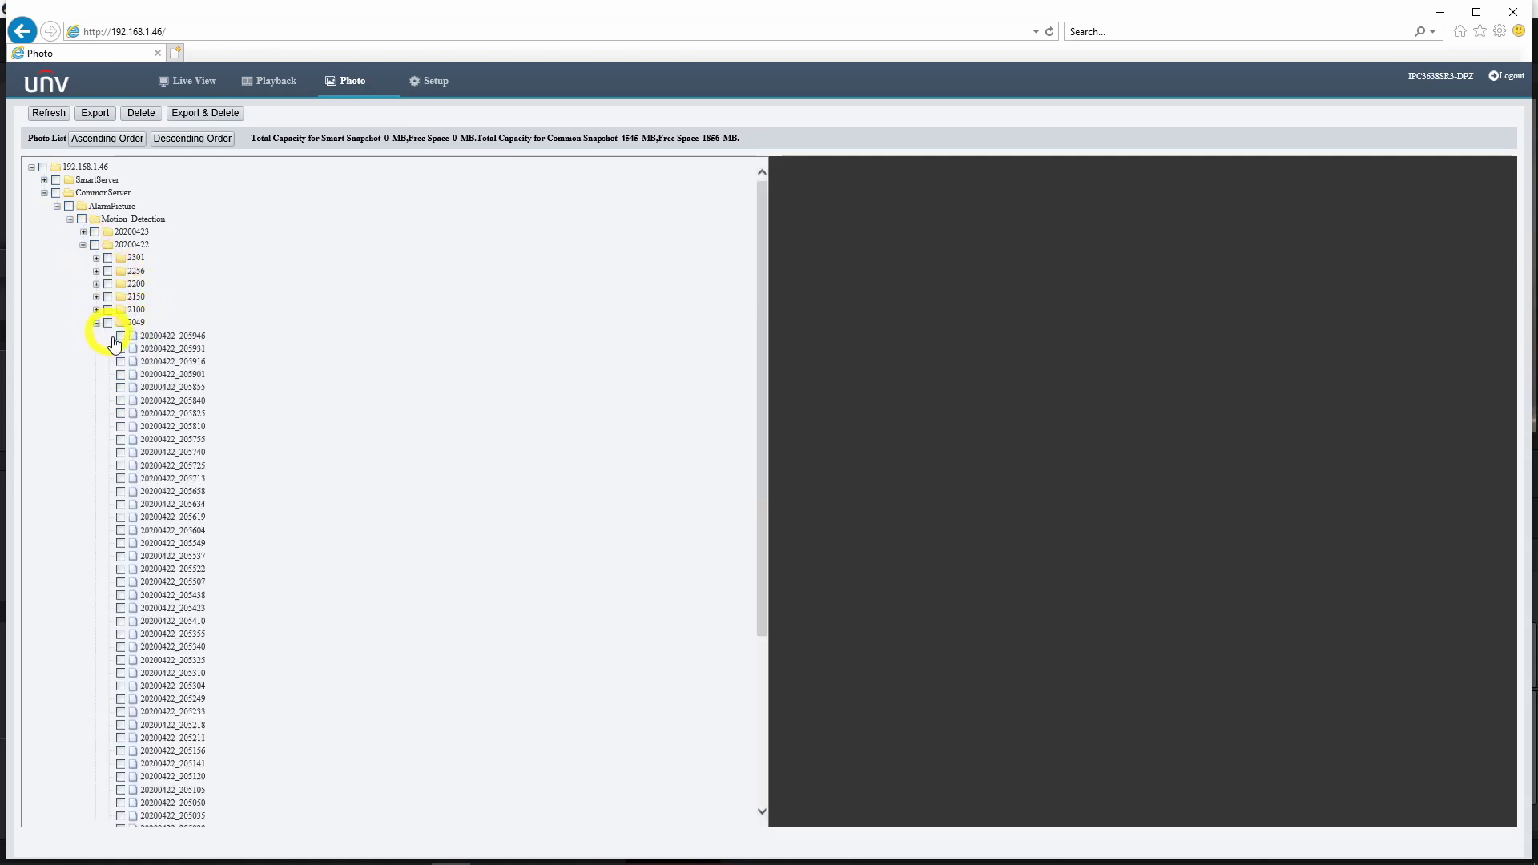
pyautogui.click(161, 375)
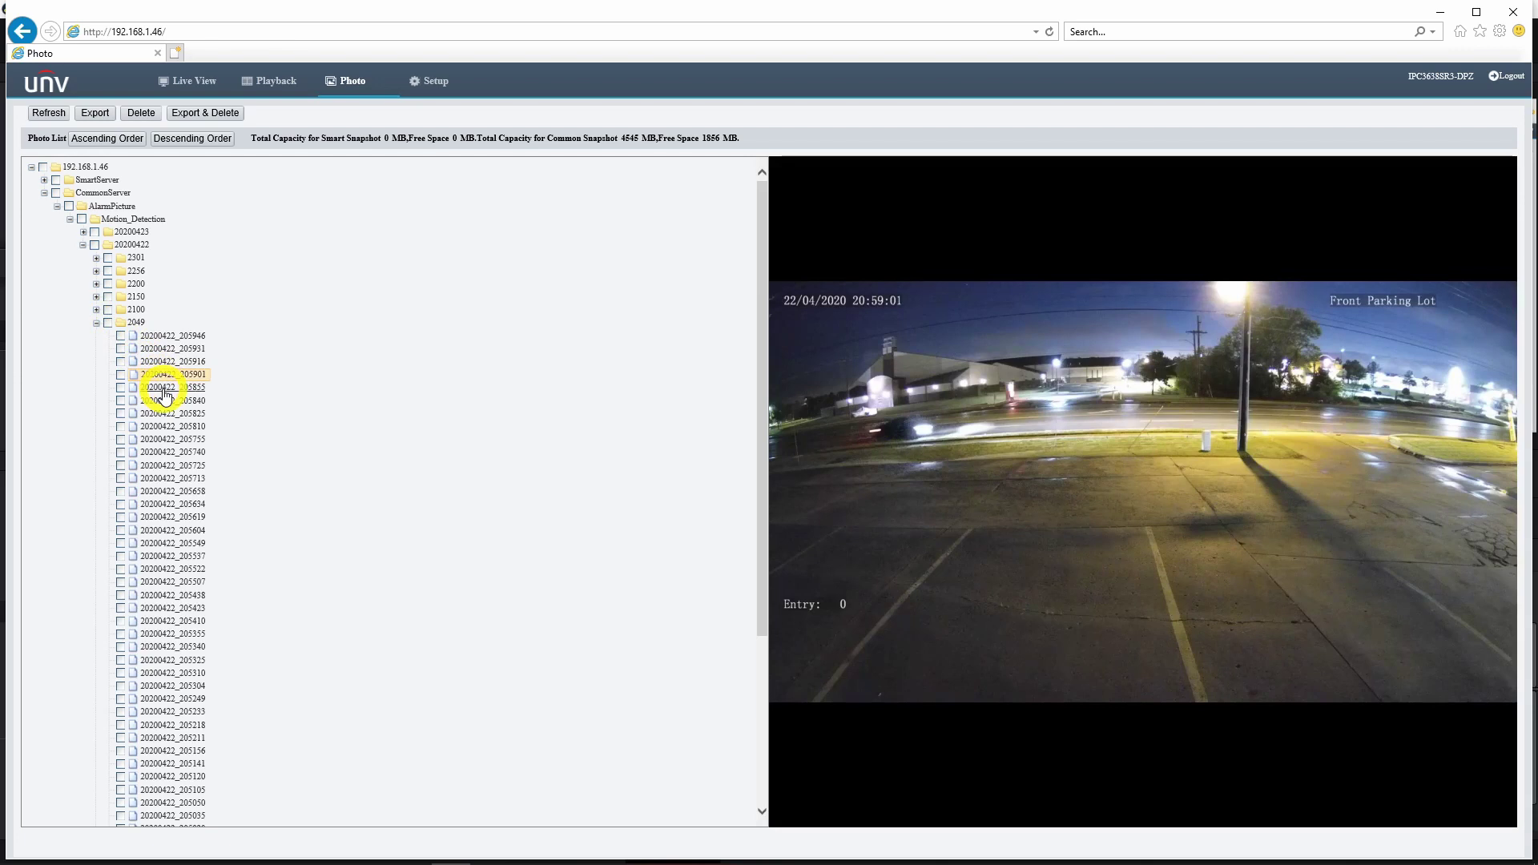
pyautogui.scroll(-3, 189, 517)
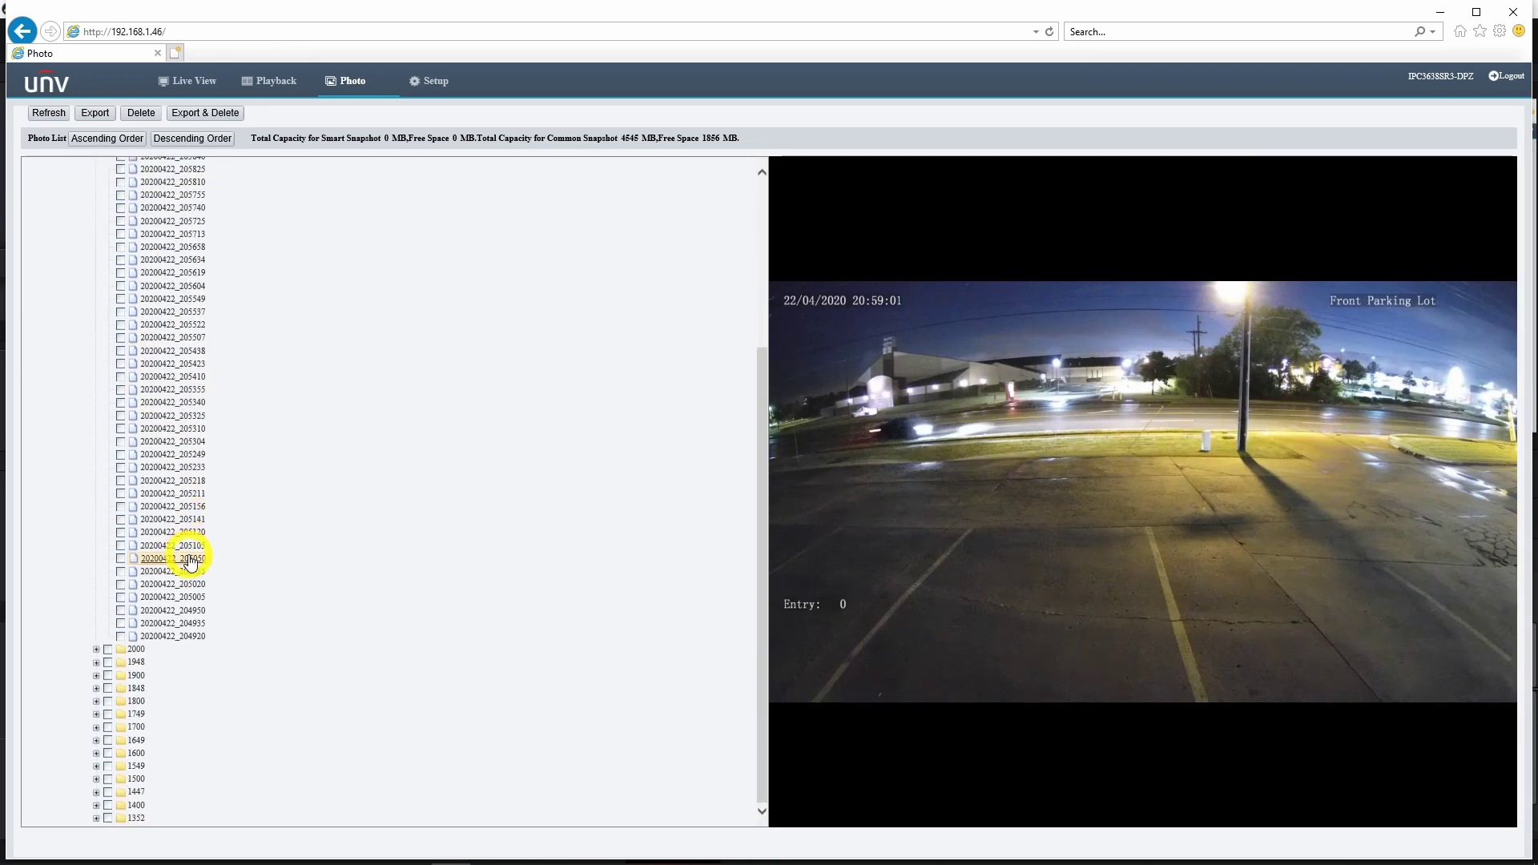
pyautogui.click(190, 560)
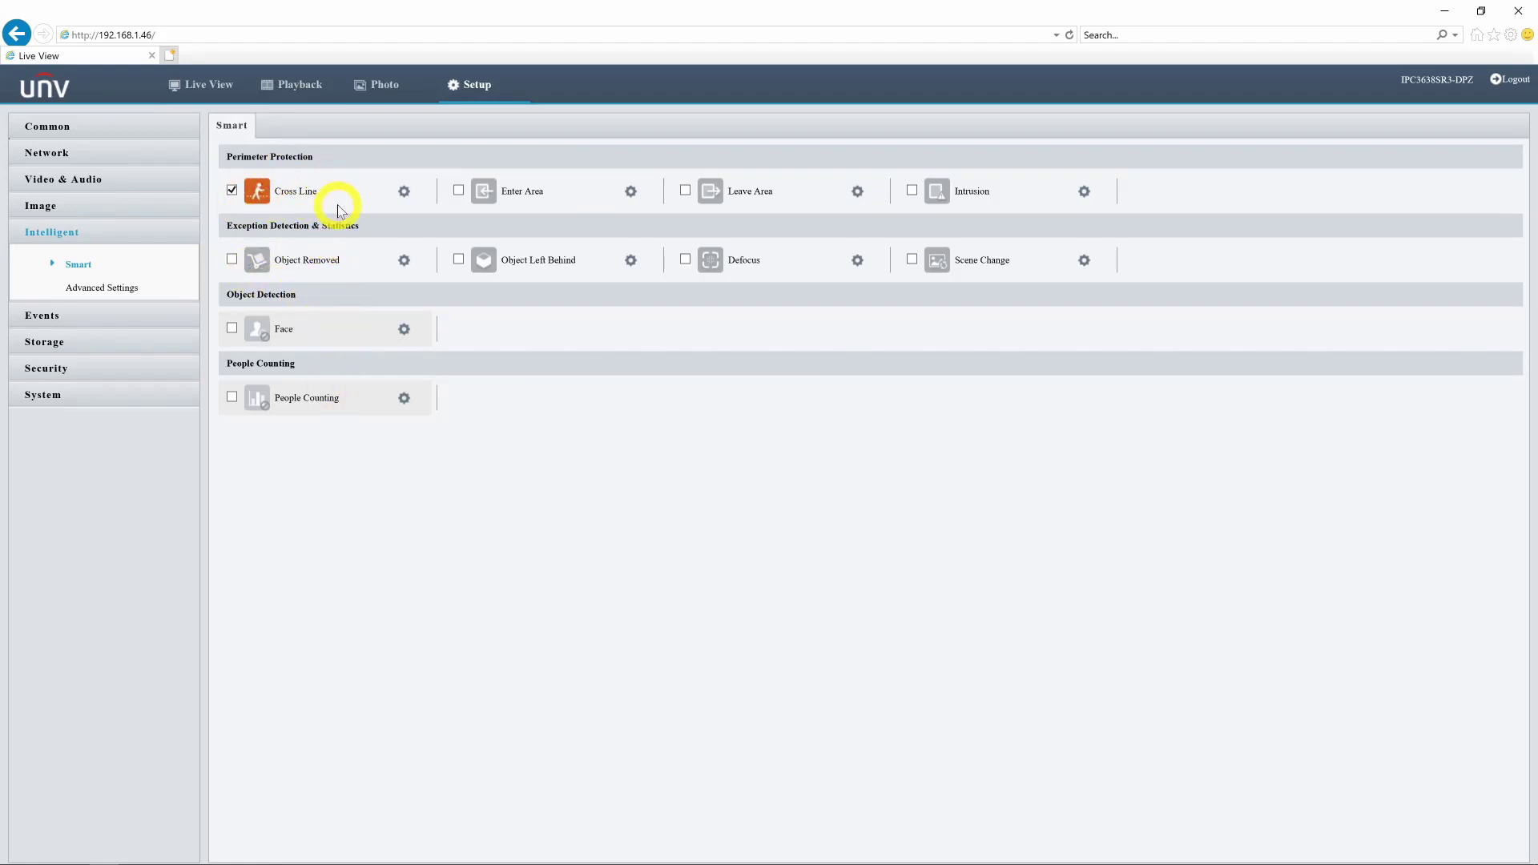
# Try enabling the Enter Area, Leave Area and Intrusion perimeter rules alongside Cross Line, and switch them back off
pyautogui.click(524, 193)
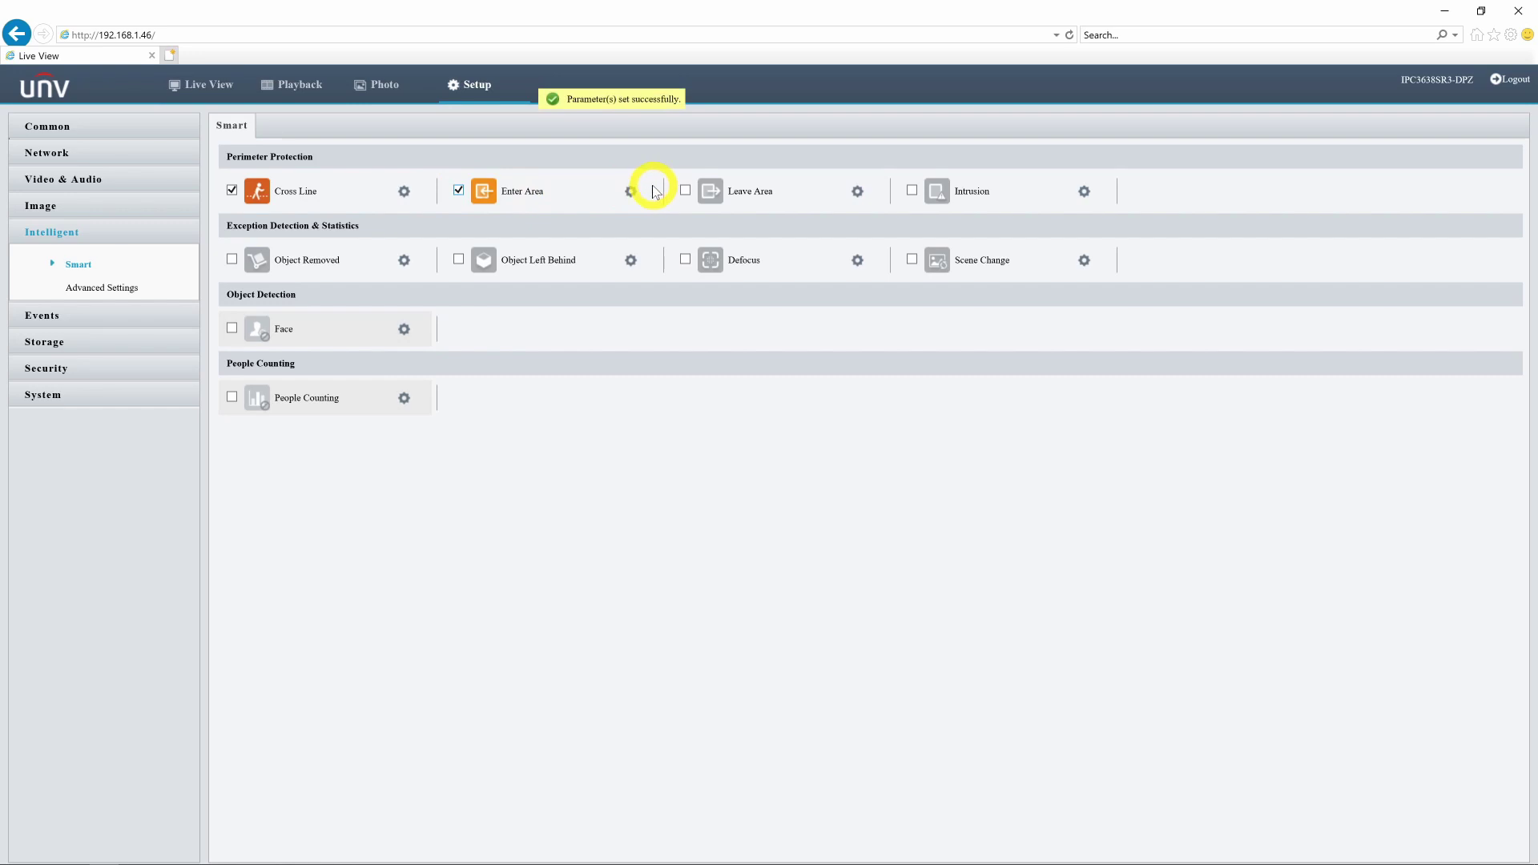
pyautogui.click(685, 191)
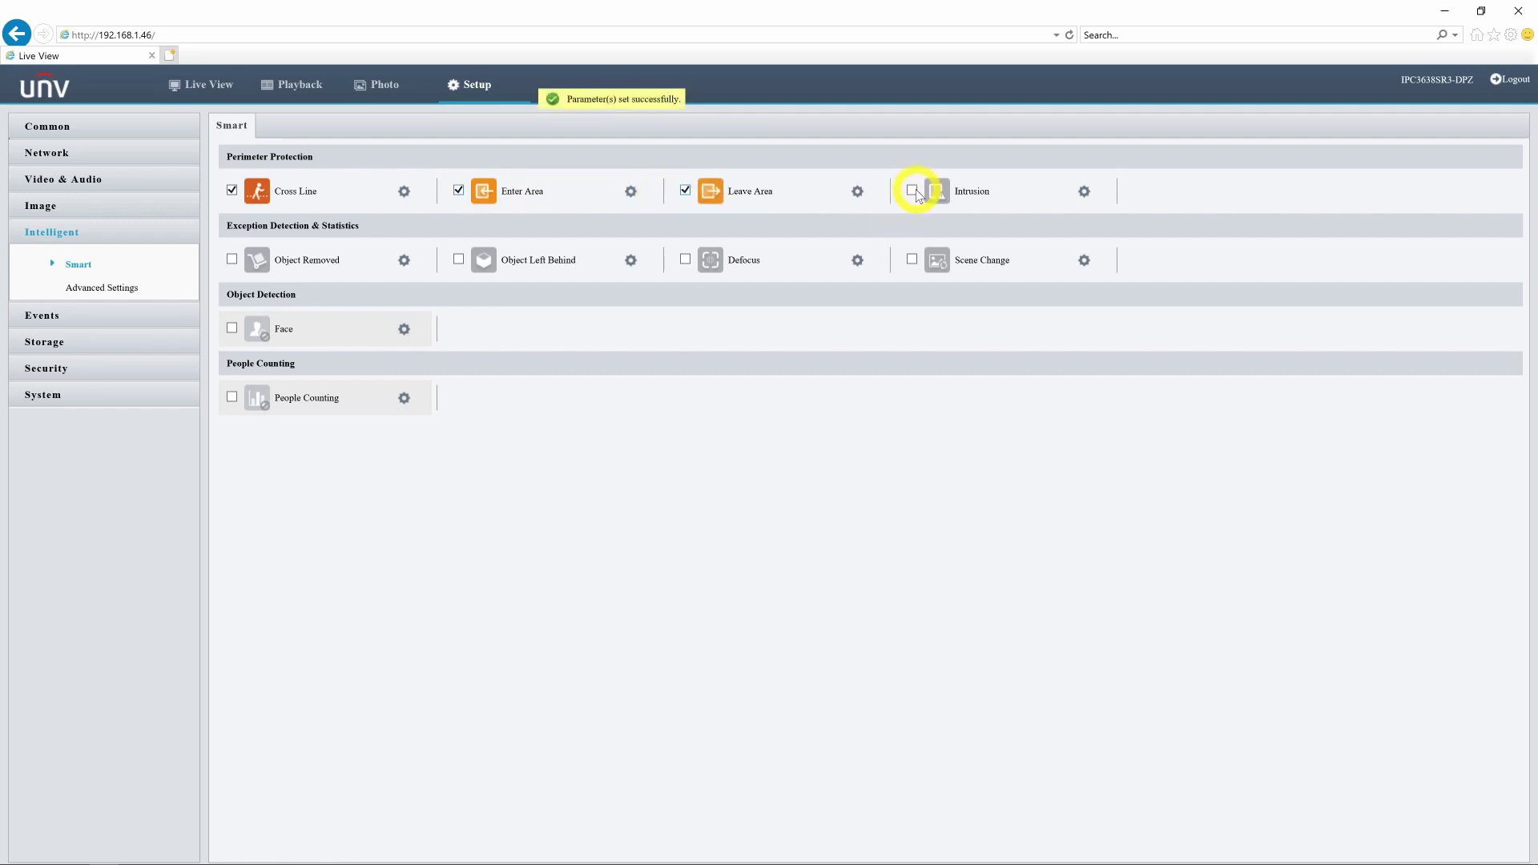
pyautogui.click(912, 192)
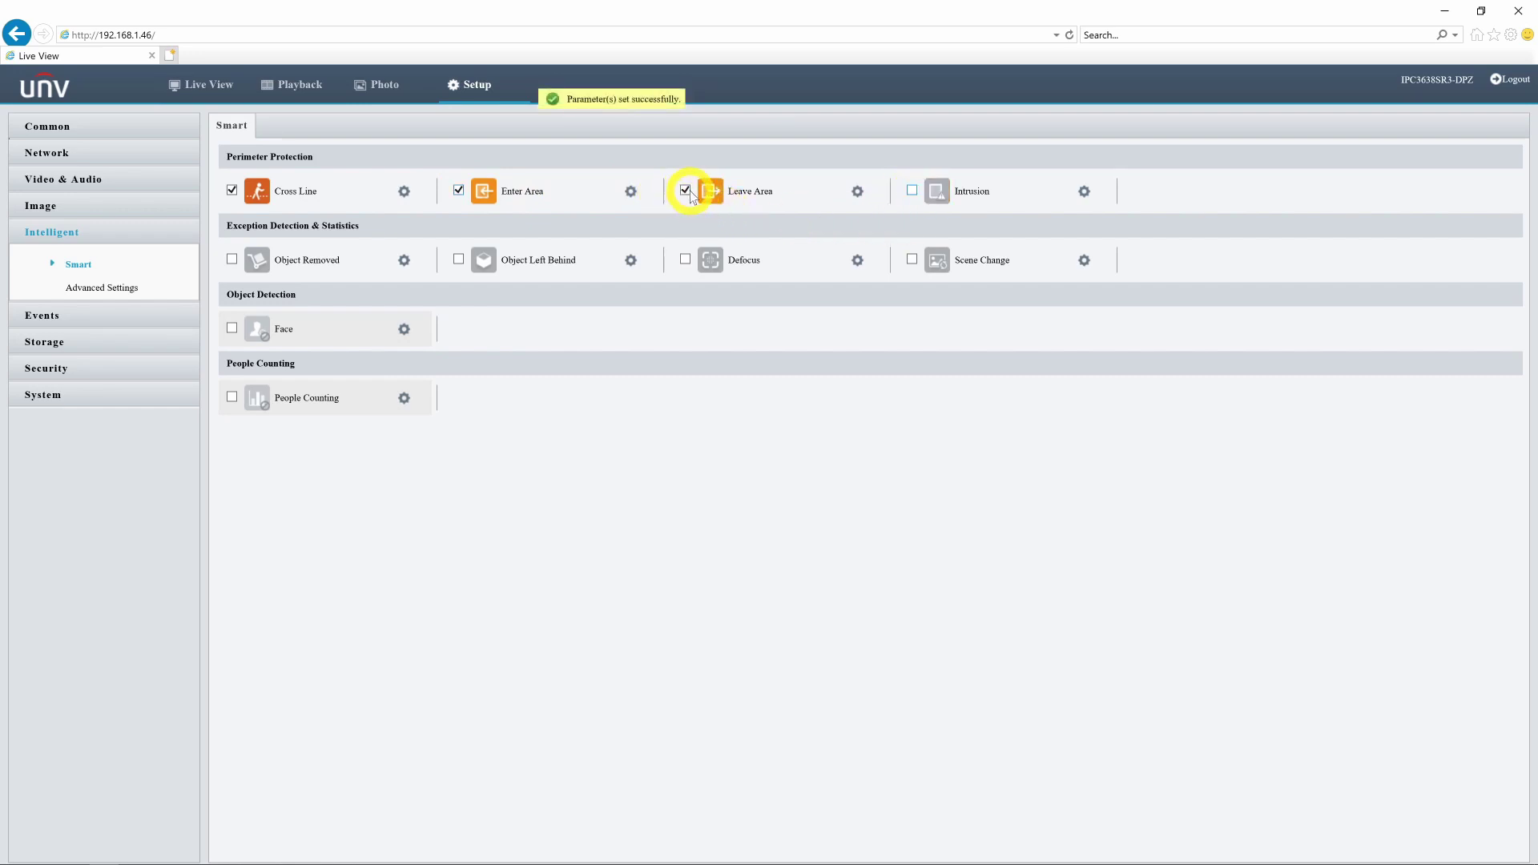
pyautogui.click(459, 193)
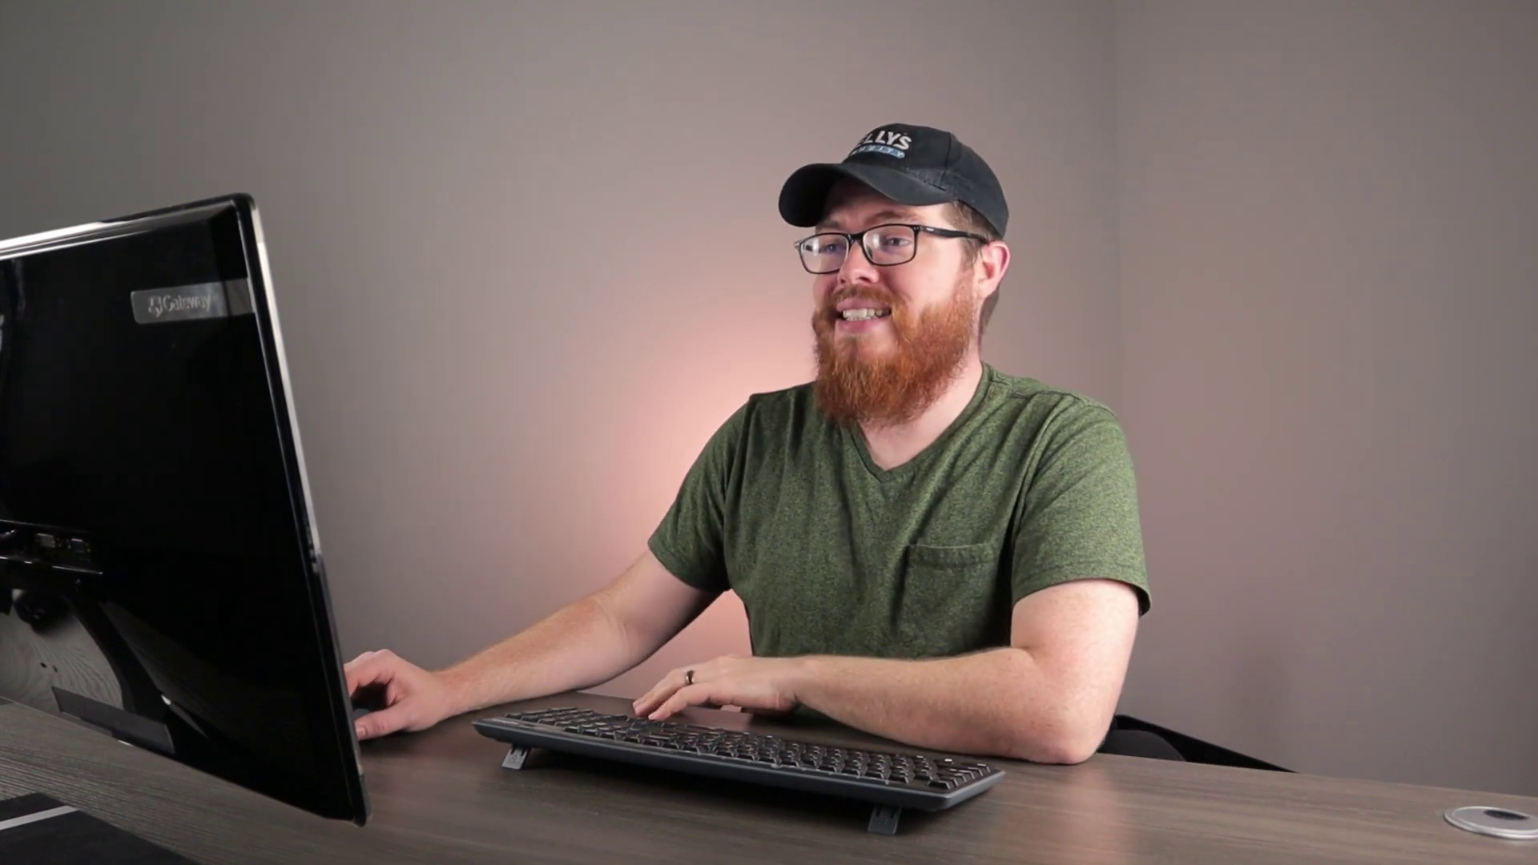
# Disable Cross Line so no perimeter rule is active and open the Face detection settings
pyautogui.click(230, 195)
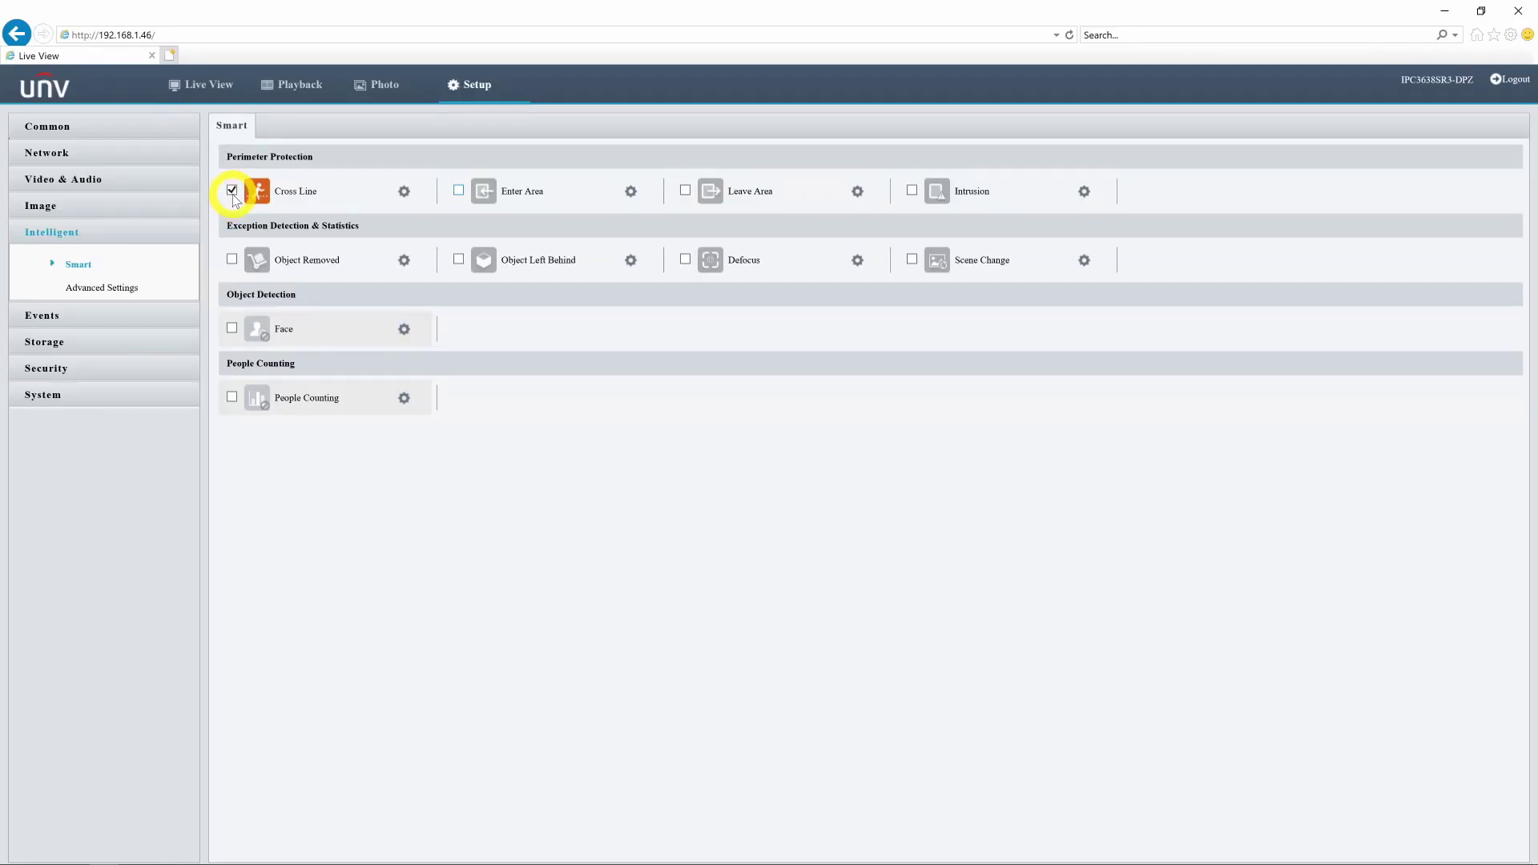
pyautogui.click(233, 192)
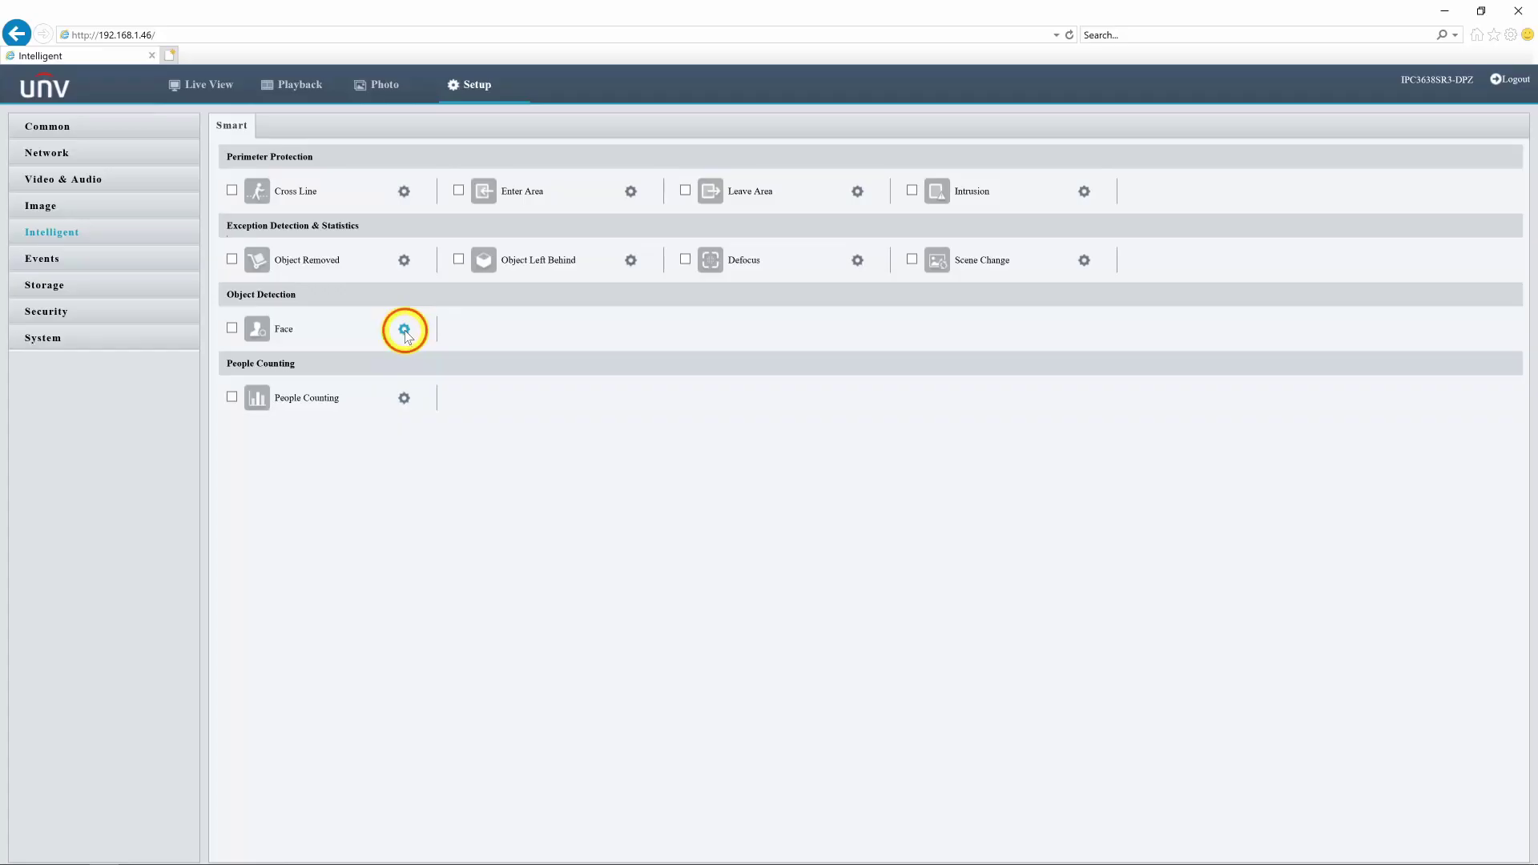
pyautogui.click(401, 330)
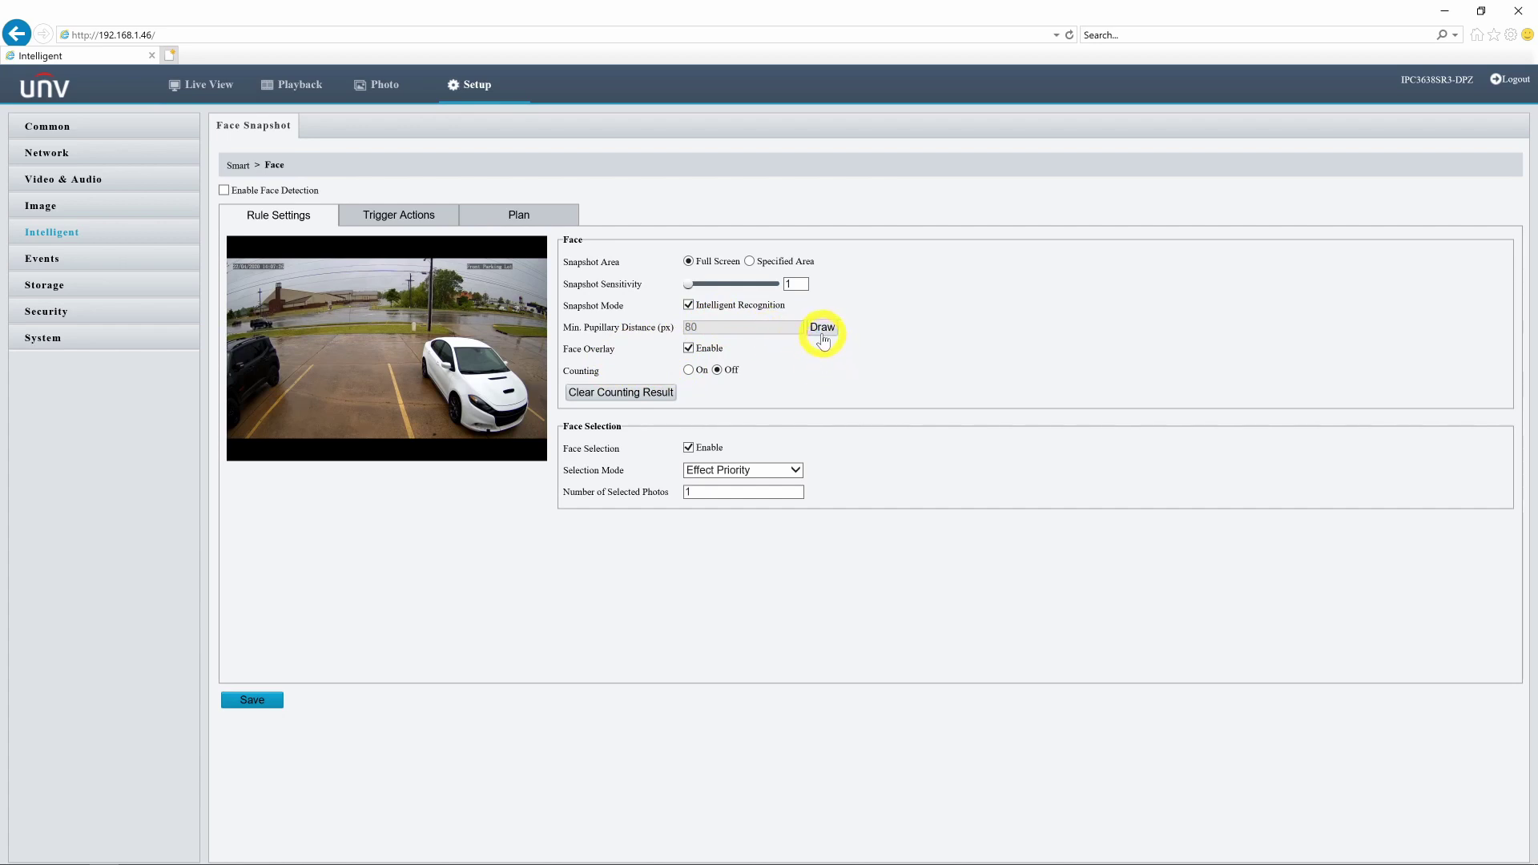
# Enlarge the minimum pupillary distance box to 500 px, shrink it back to 80 px and position it over the parking lot
pyautogui.moveTo(341, 323); pyautogui.dragTo(425, 355)
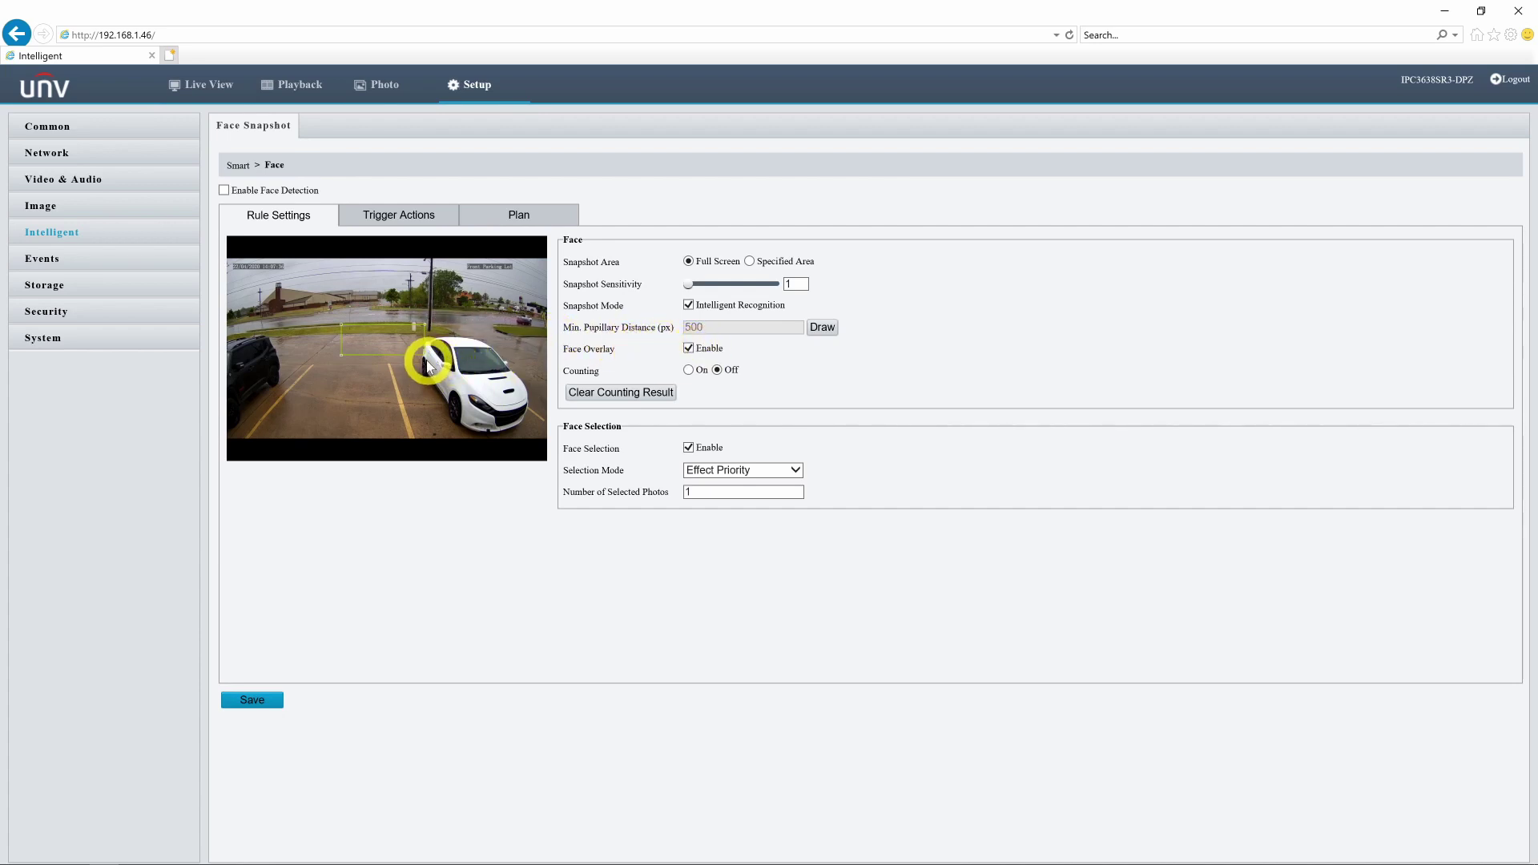
pyautogui.moveTo(423, 356); pyautogui.dragTo(303, 334)
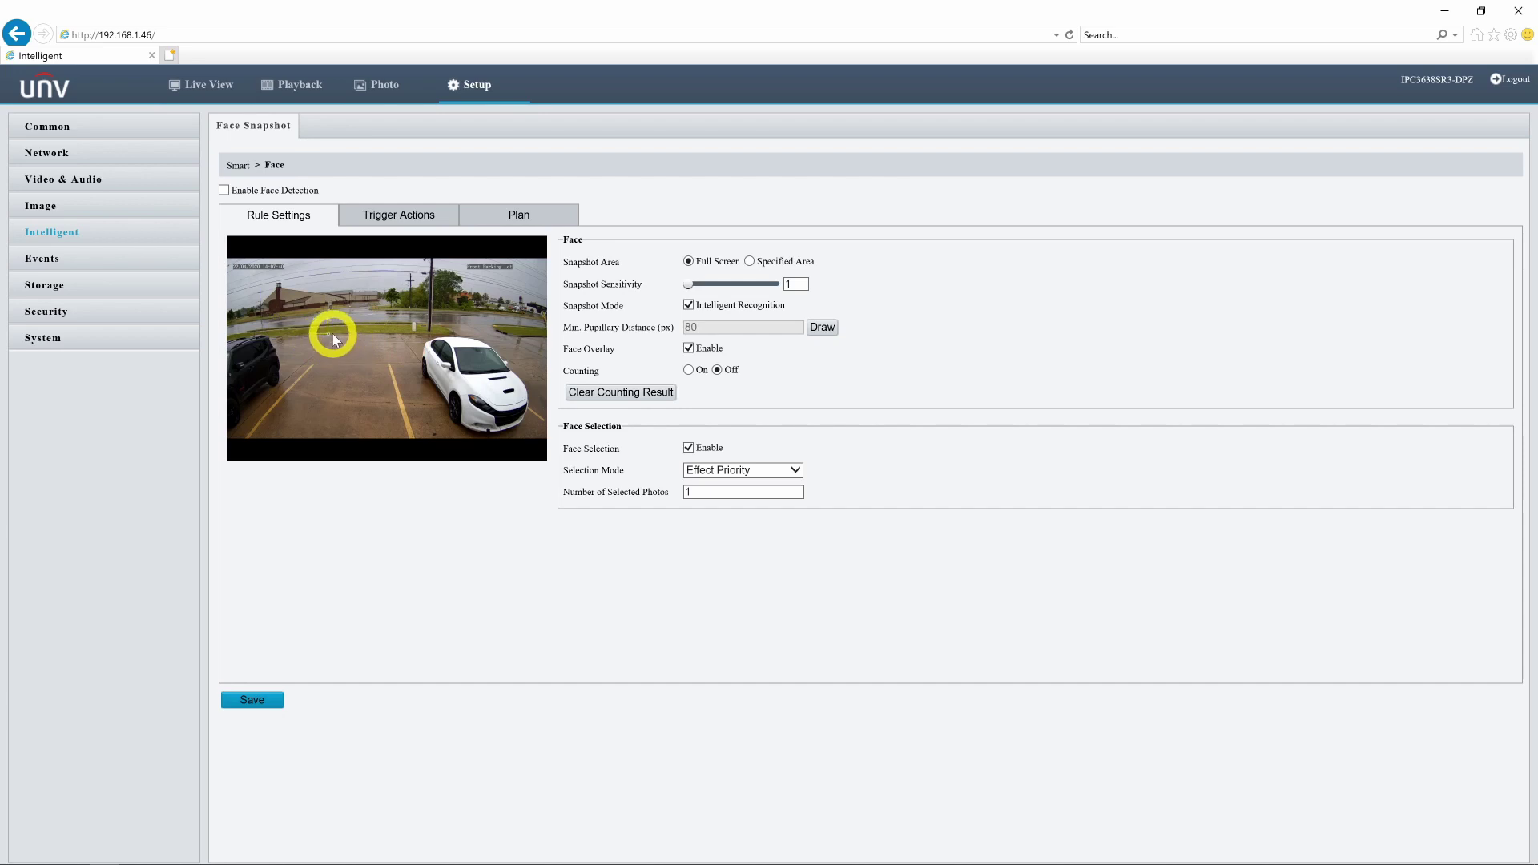
pyautogui.click(323, 327)
pyautogui.moveTo(322, 321); pyautogui.dragTo(335, 348)
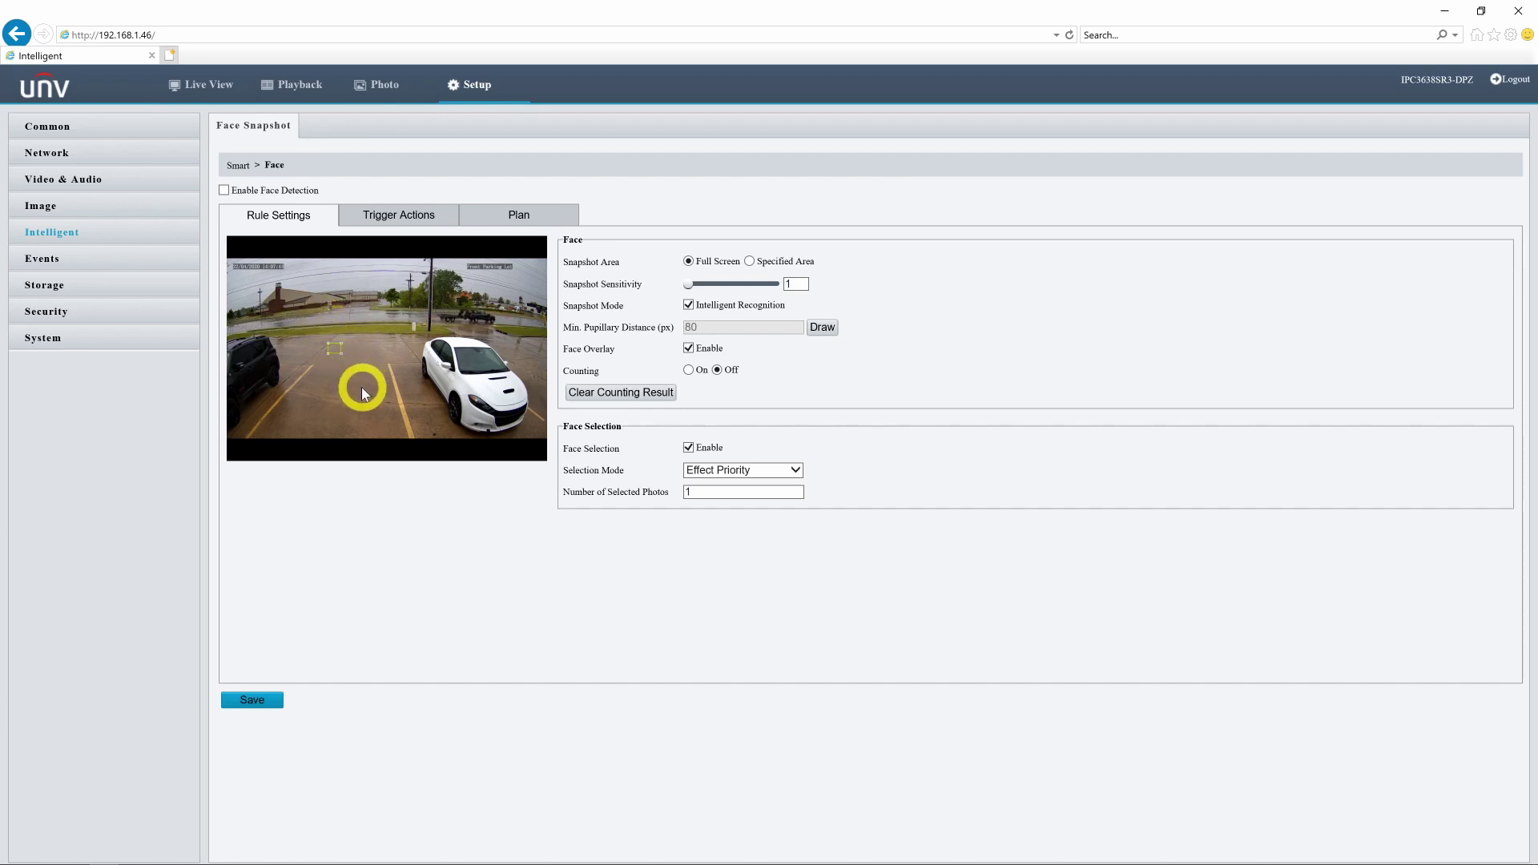